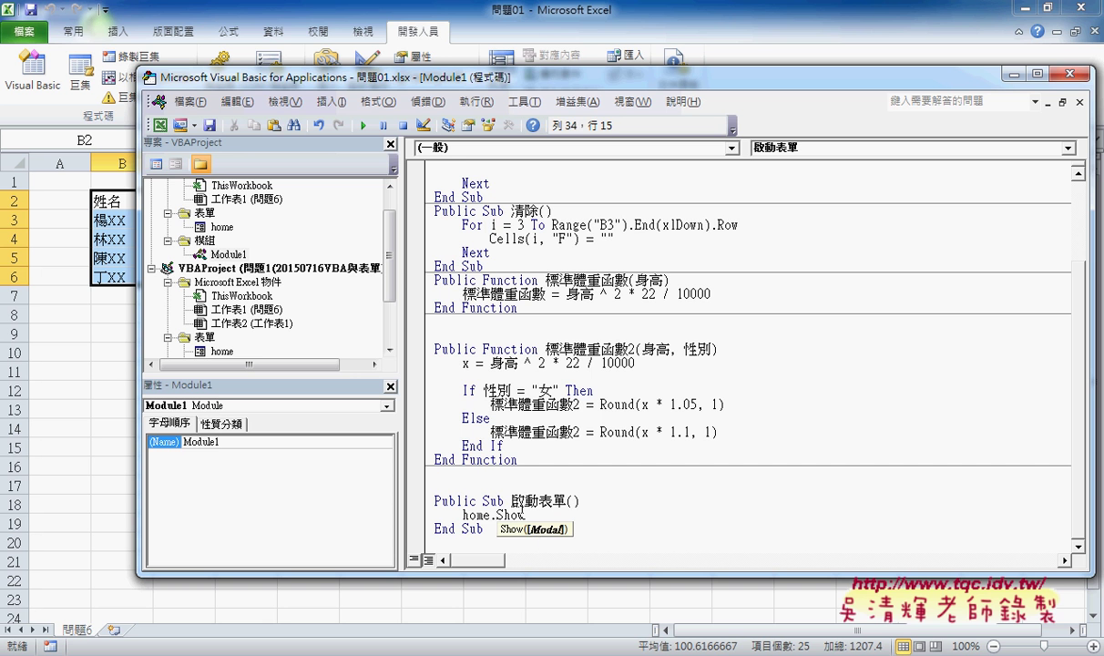
Step: Draw a form button below the 清除 button and assign it the 啟動表單 macro
mouse_move(483, 501)
left_mouse_down()
mouse_move(556, 501)
mouse_move(533, 501)
left_mouse_up()
left_click(59, 390)
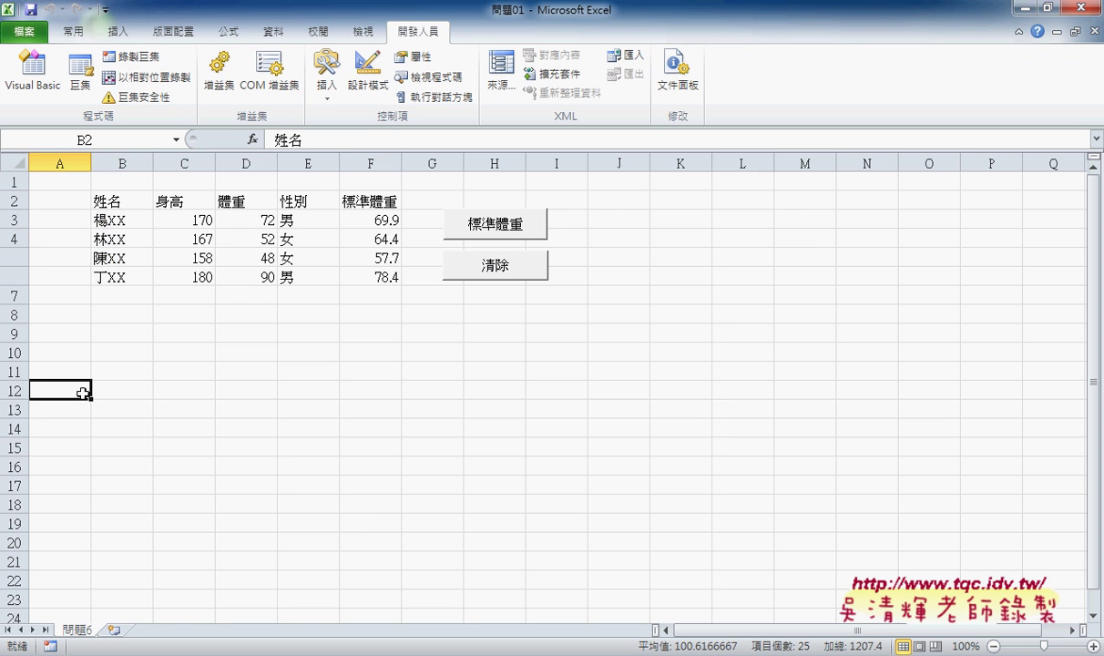
left_click(326, 75)
left_click(302, 134)
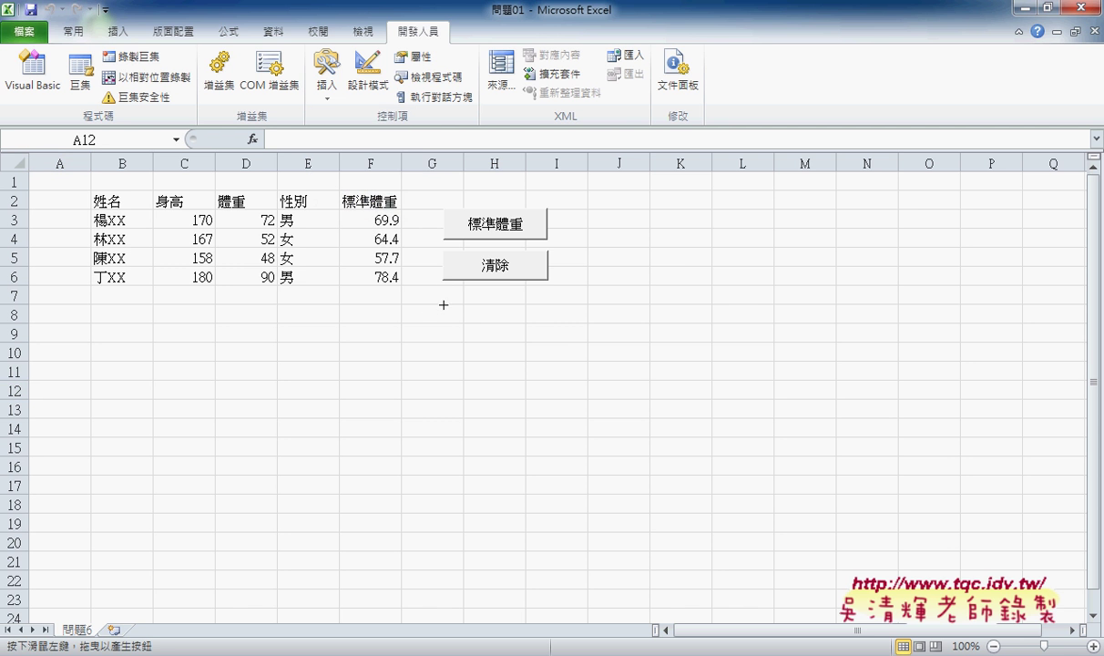
left_click_drag(442, 288, 548, 319)
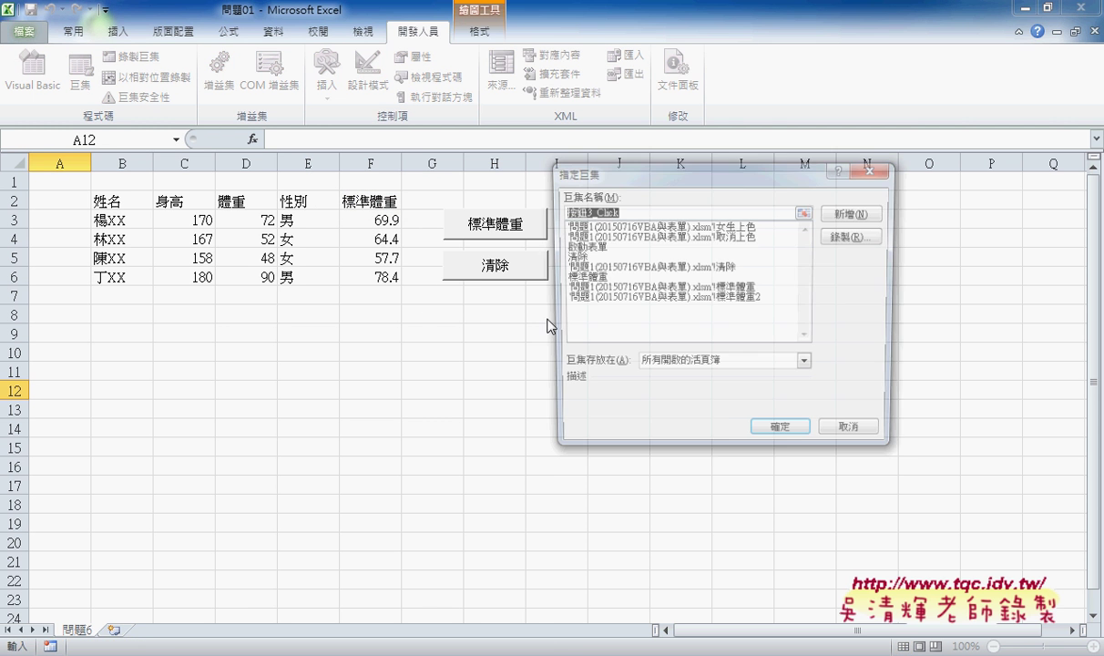
left_click(558, 246)
left_click_drag(614, 212, 562, 211)
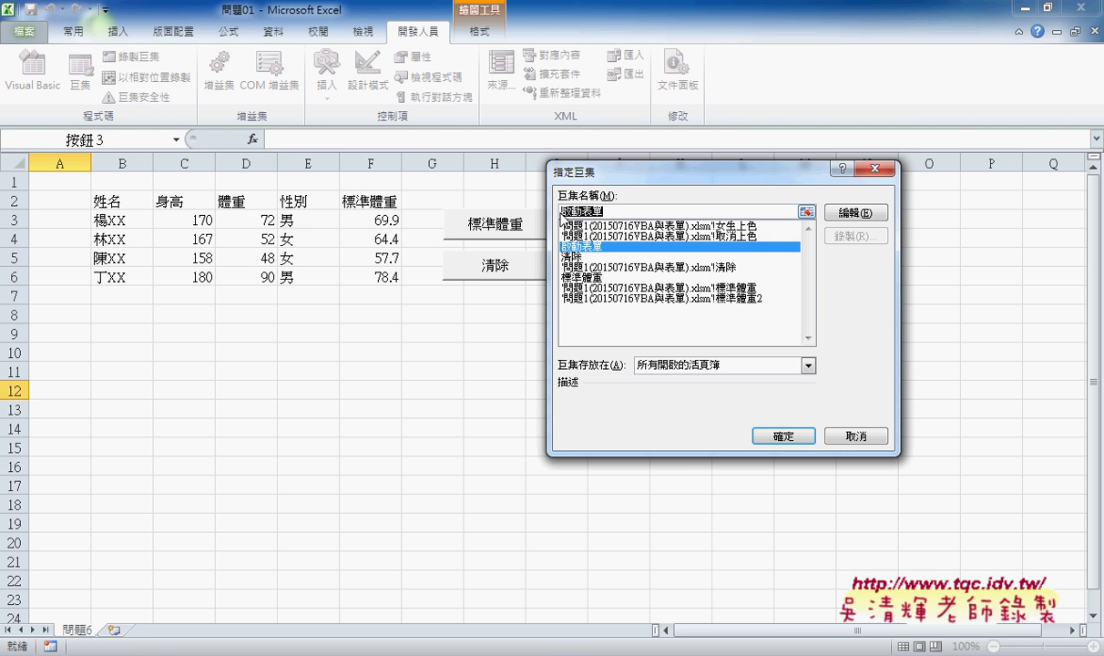
right_click(560, 211)
left_click(592, 238)
left_click(782, 436)
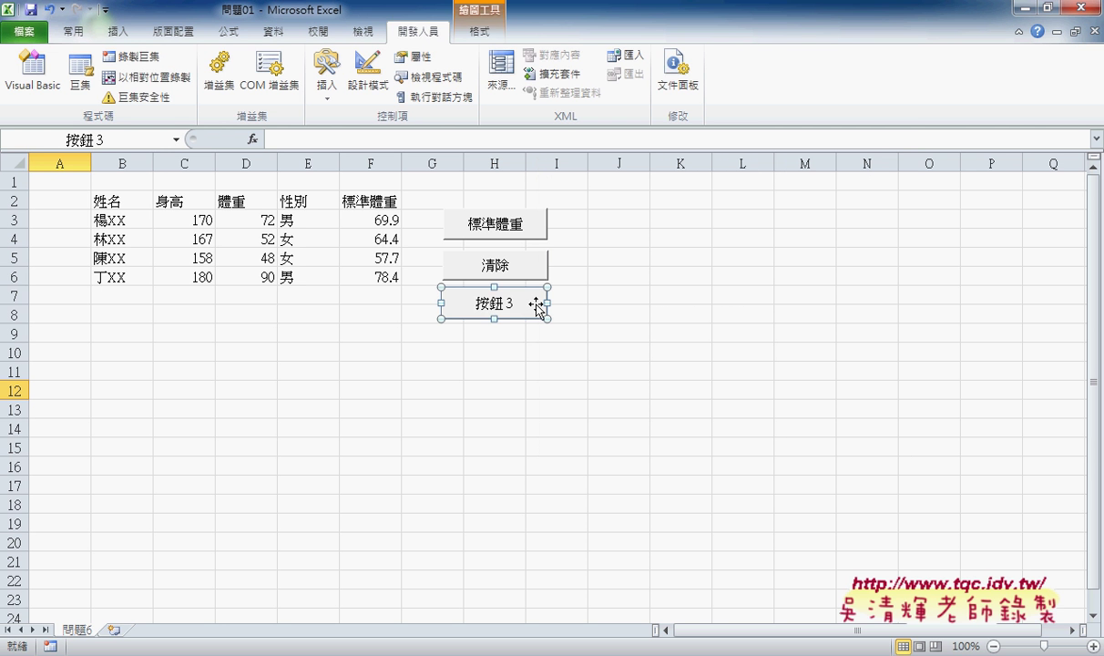
Step: Caption the new button 啟動表單, then run it to open the 標準體重計算 form
left_click(482, 304)
key("BackSpace")
key("BackSpace")
key("BackSpace")
key("Delete")
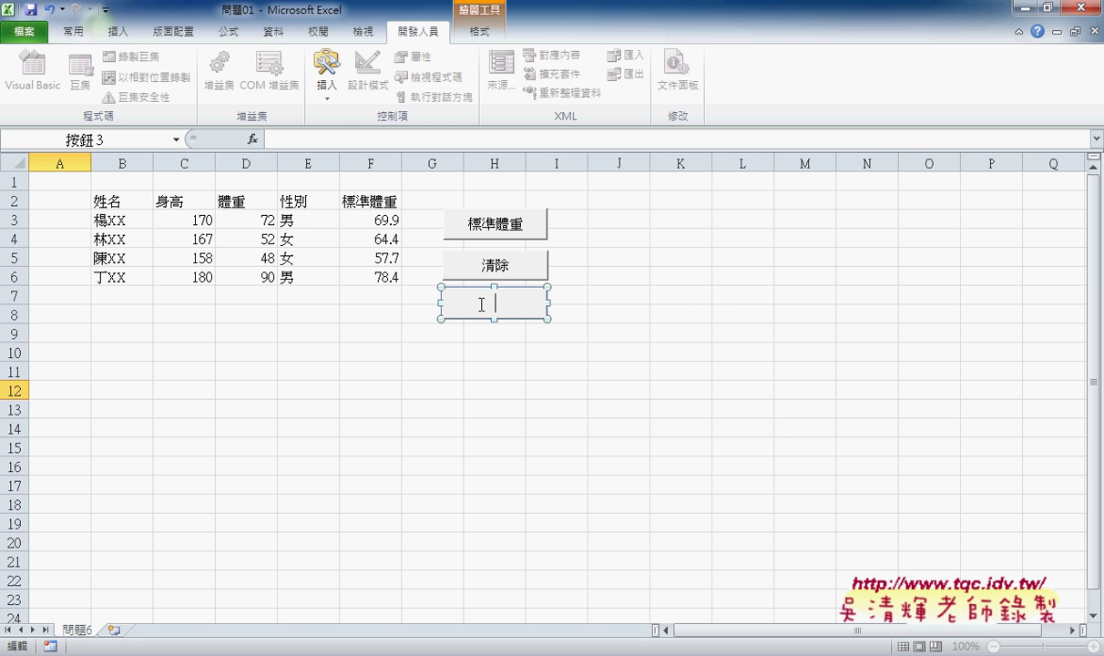
type("啟動表單")
left_click(606, 372)
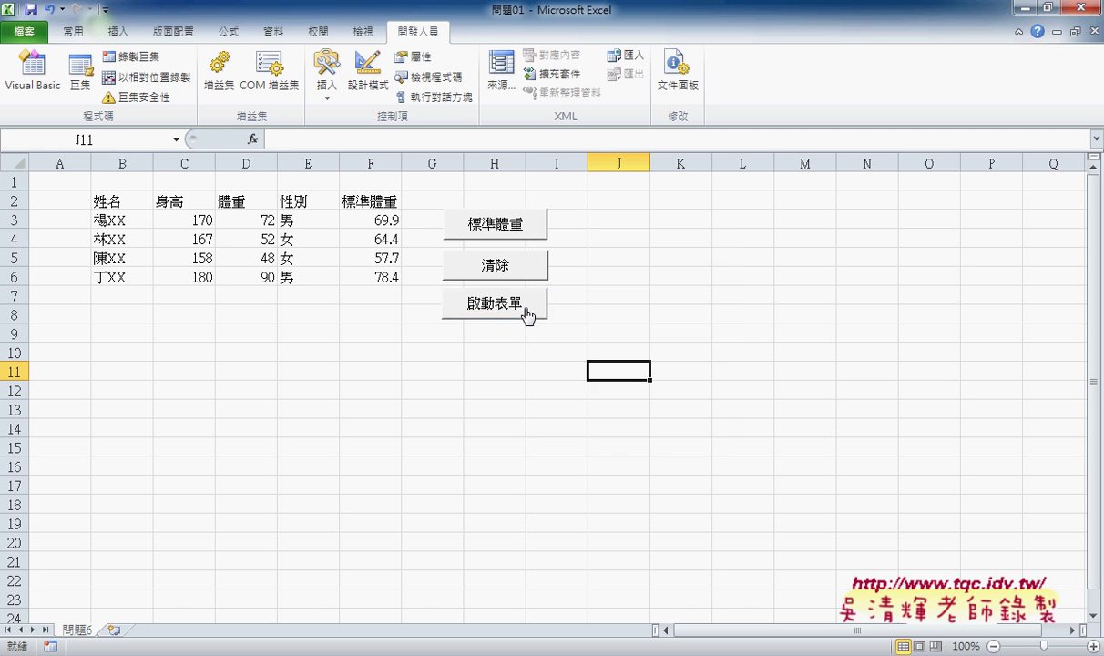
left_click(528, 313)
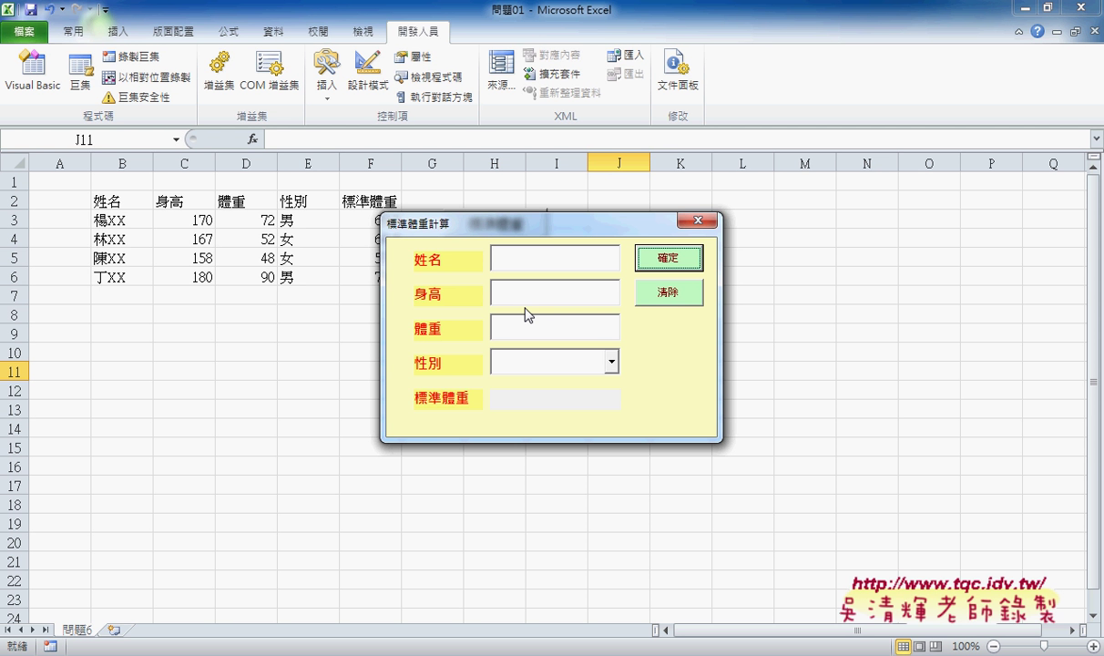
Step: Close the 標準體重計算 form with its red X button
left_click(697, 221)
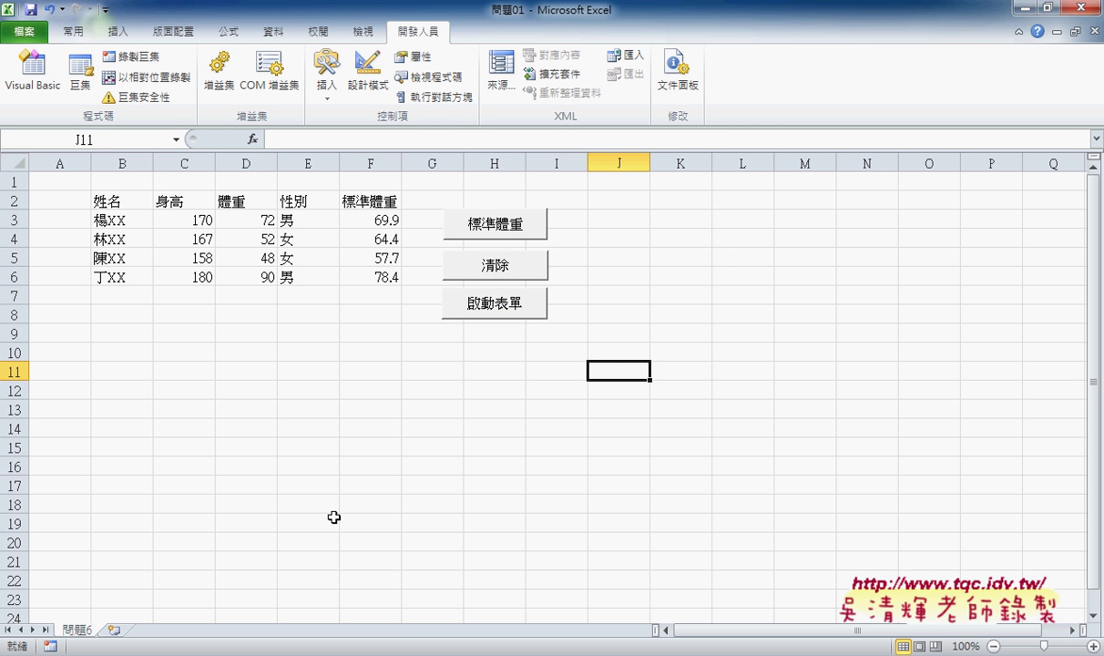
Step: Switch to the VBA editor and open ThisWorkbook's code window in the 問題01.xlsx project
mouse_move(300, 653)
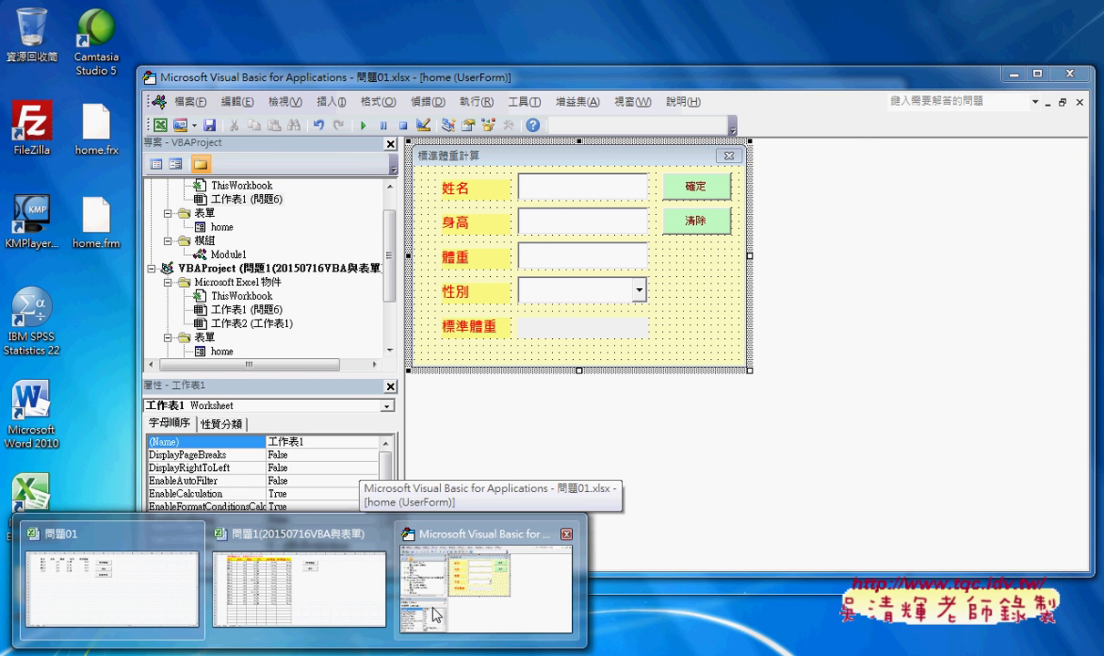
left_click(435, 615)
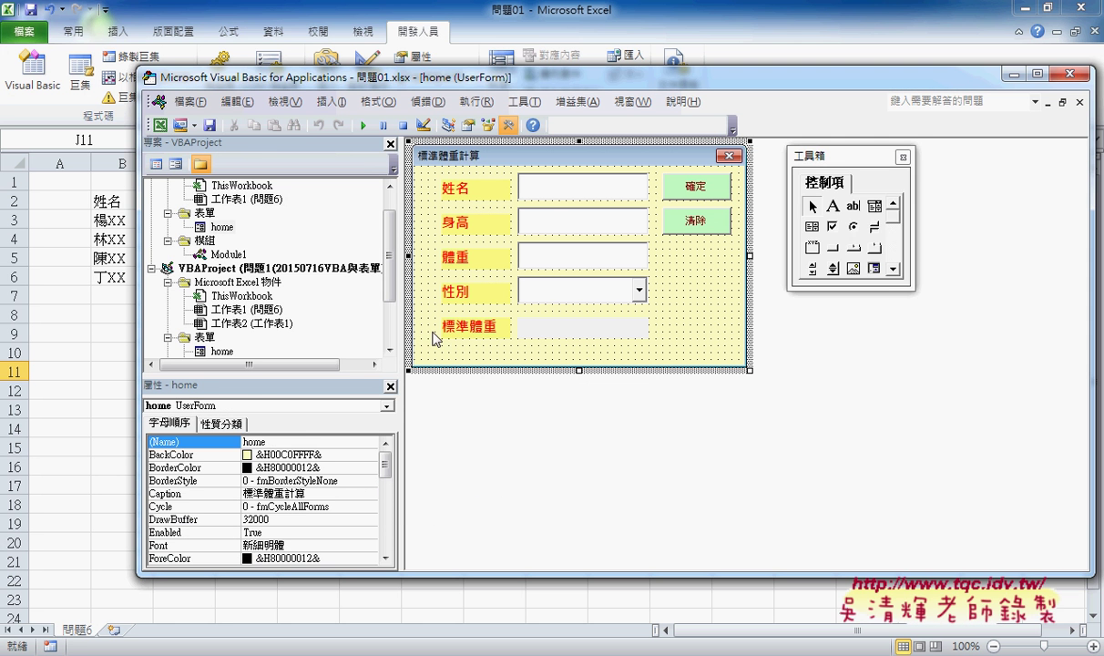
left_click(308, 225)
left_click(248, 213)
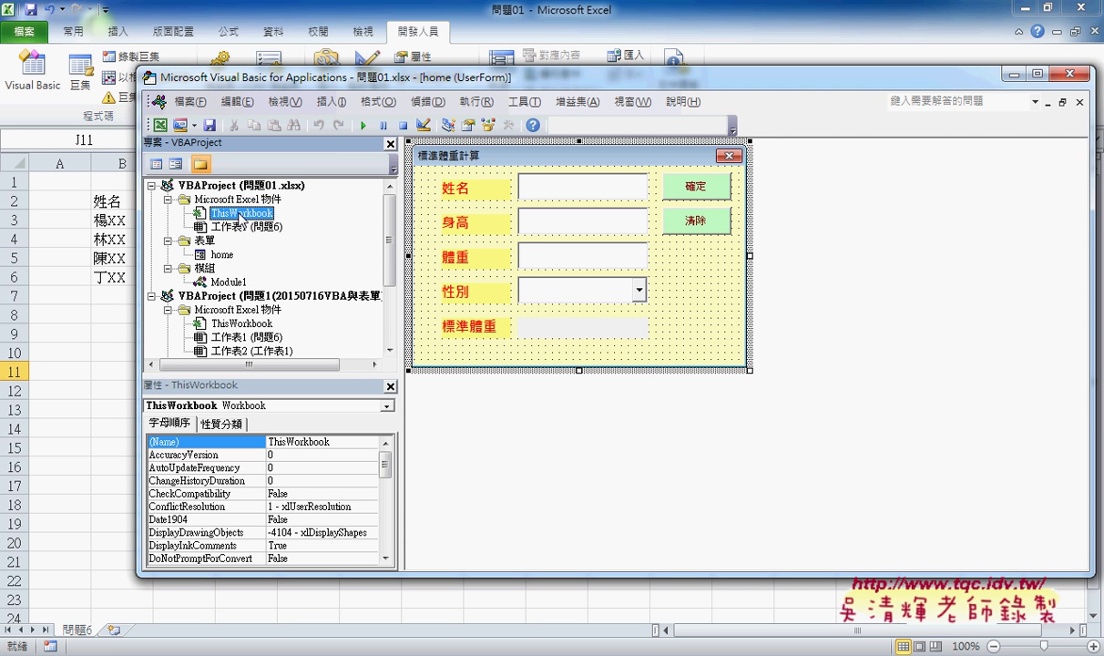
double_click(241, 215)
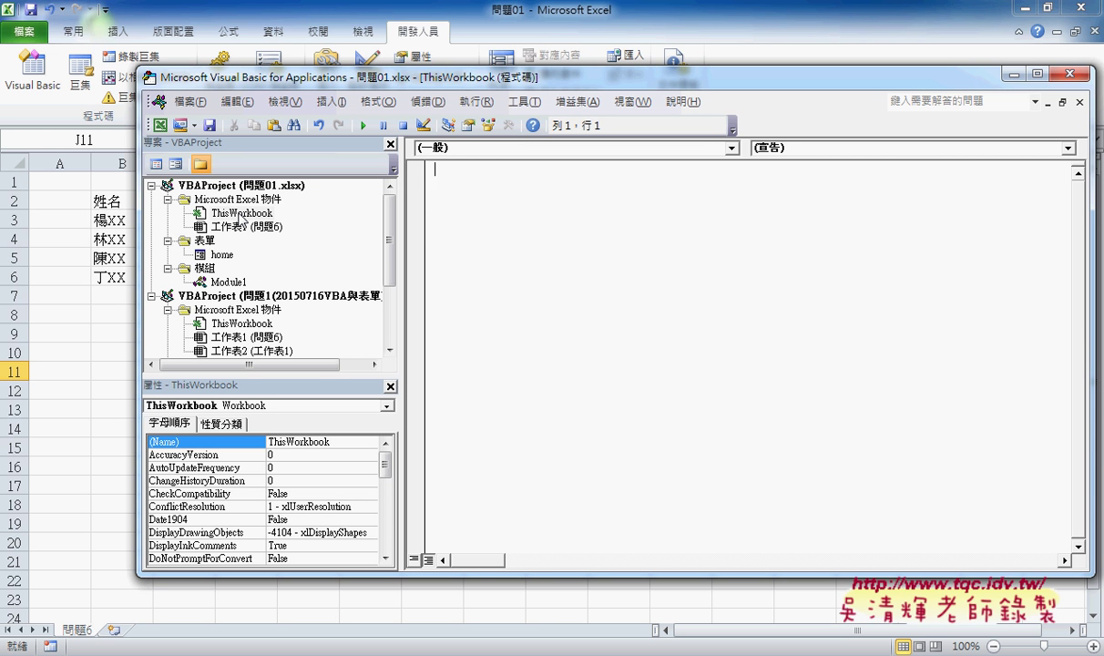
Step: Create a Workbook_Open procedure in ThisWorkbook containing the indented line home.Show
left_click(473, 148)
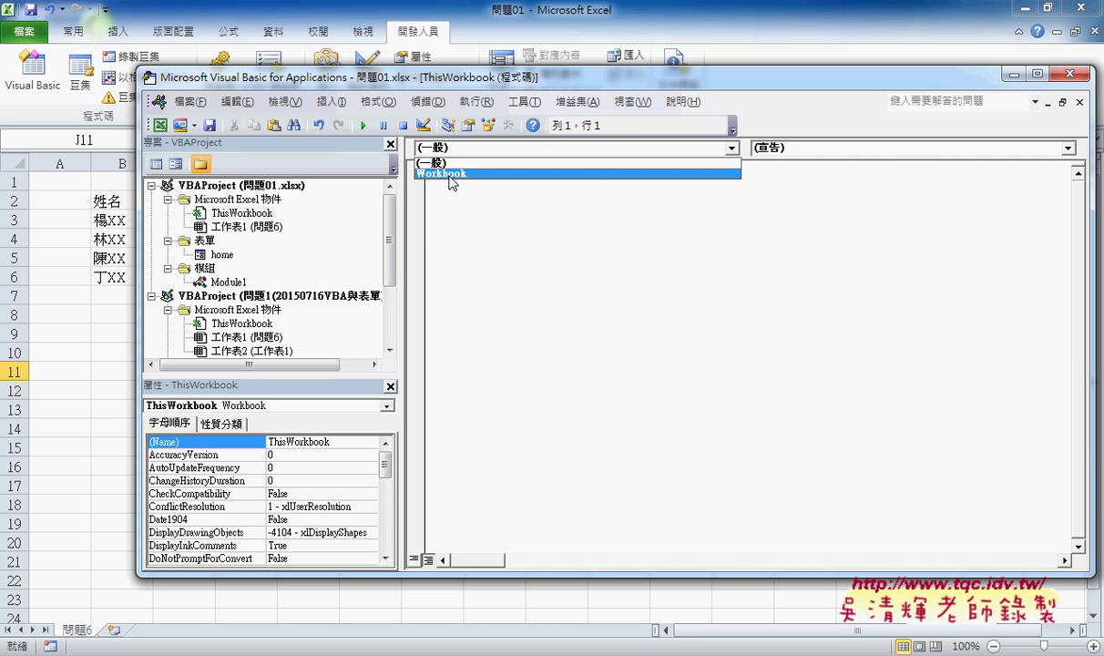
left_click(449, 173)
left_click(826, 149)
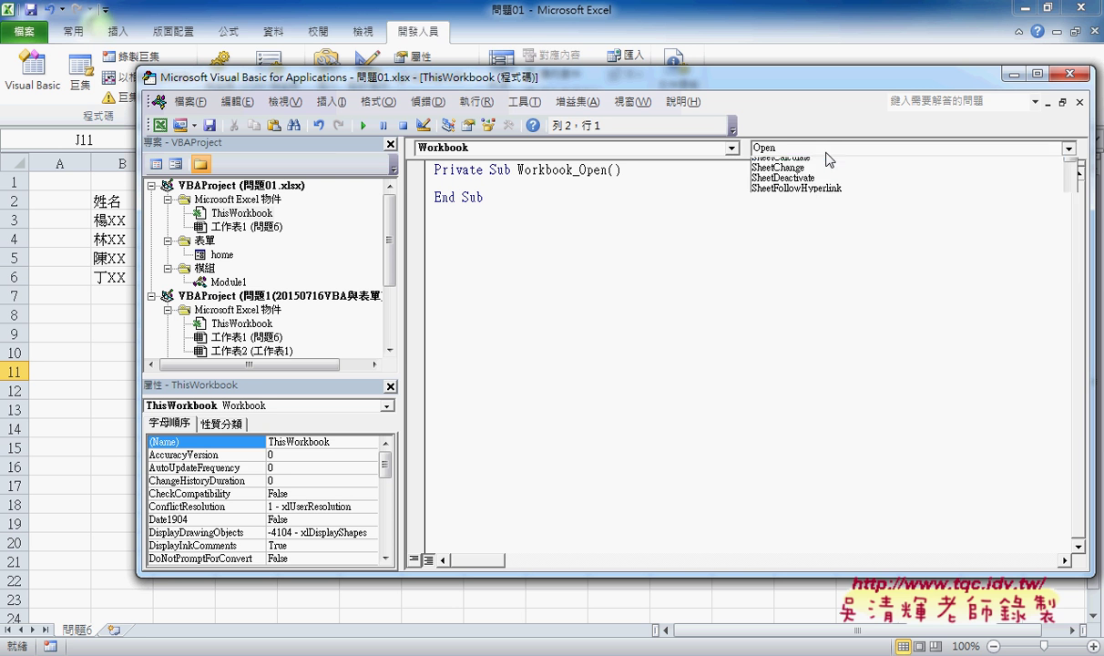
left_click(754, 162)
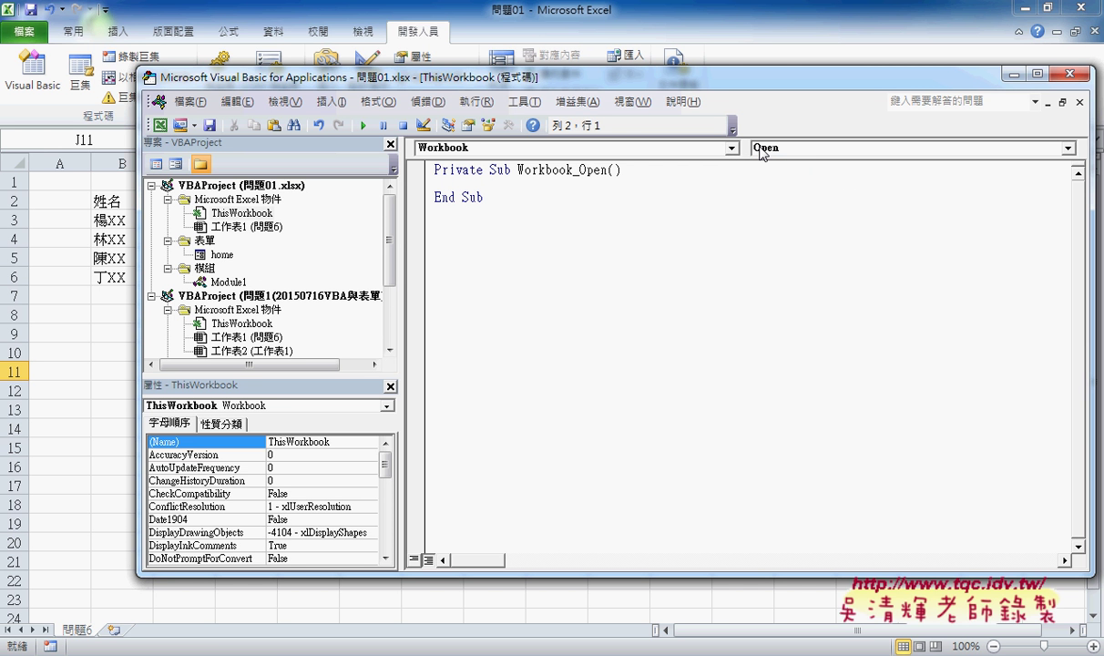
key("Tab")
type("home")
type(".s")
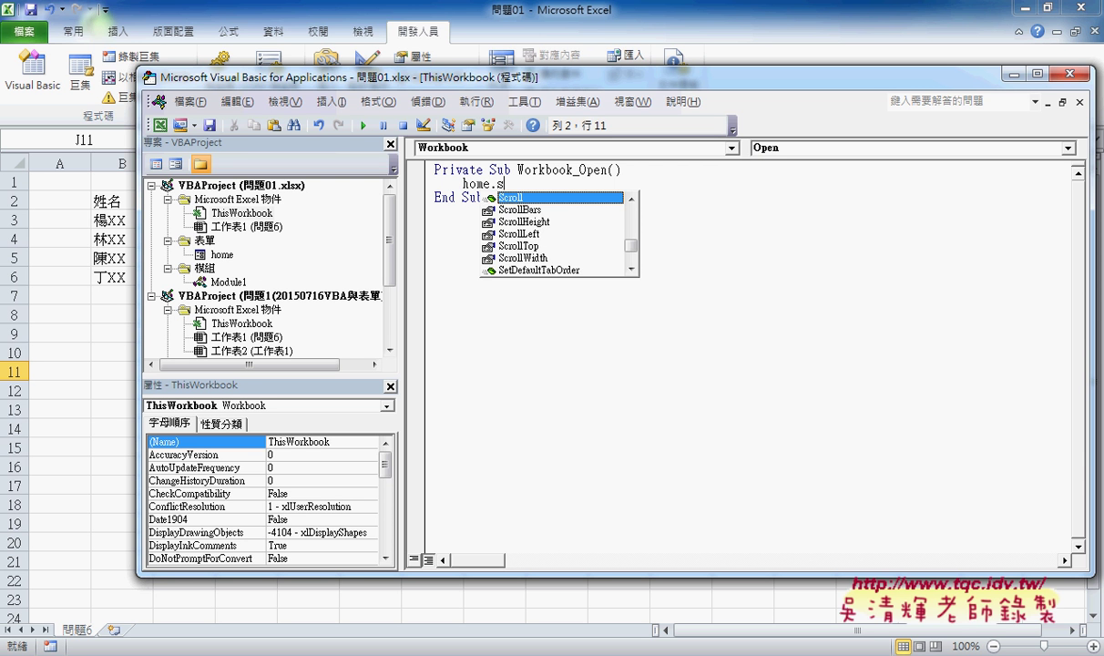
type("h")
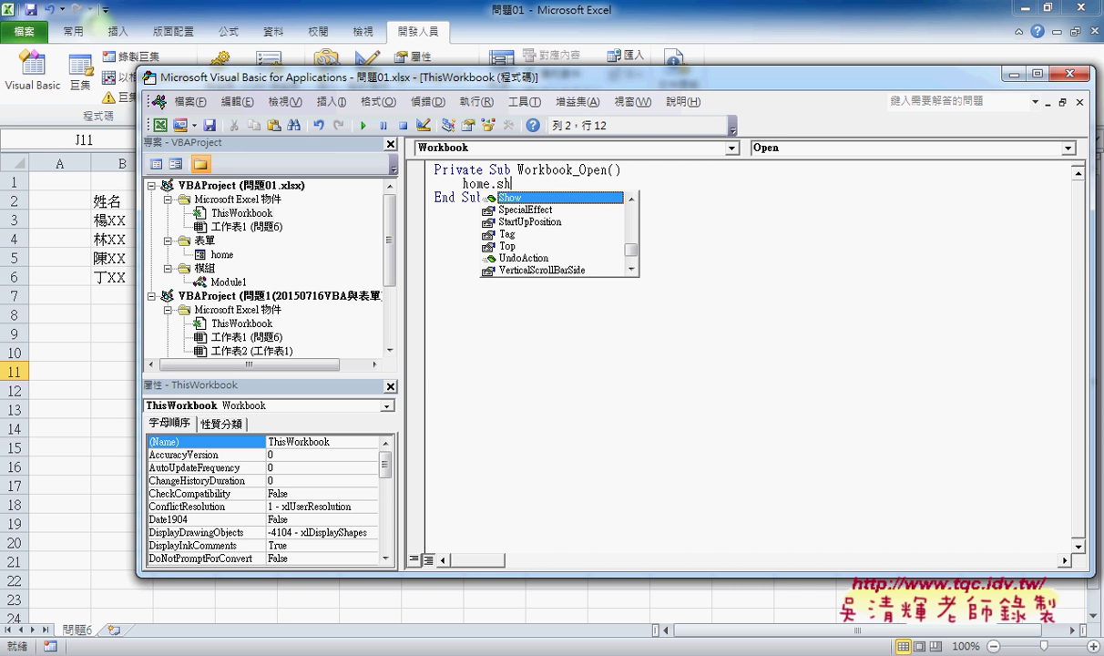
type("ow")
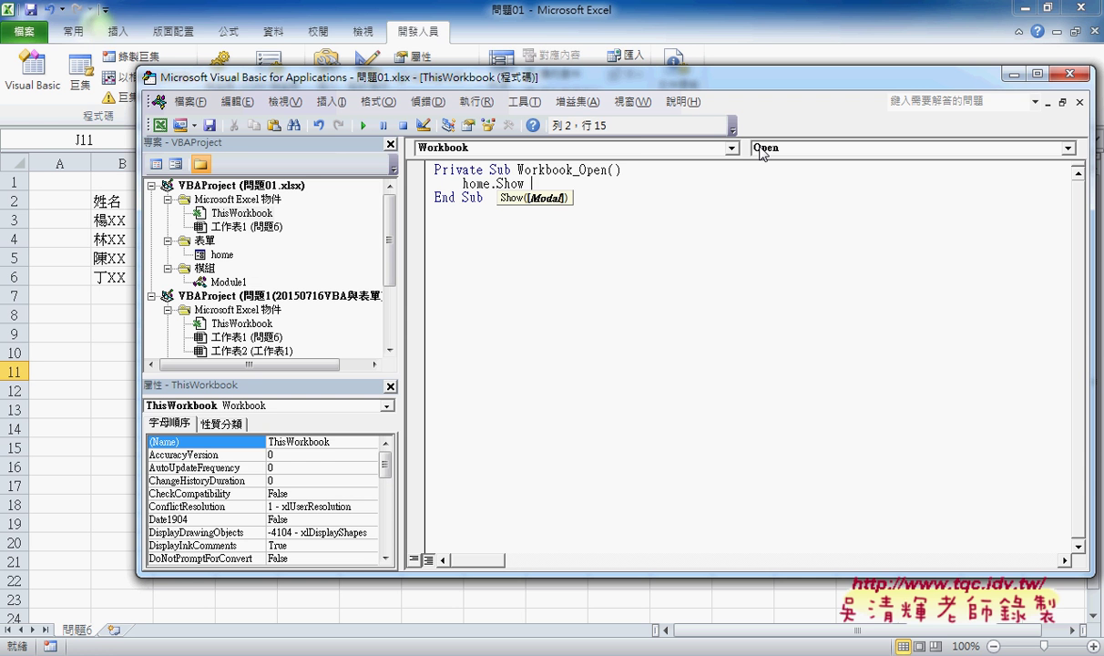
left_click(235, 214)
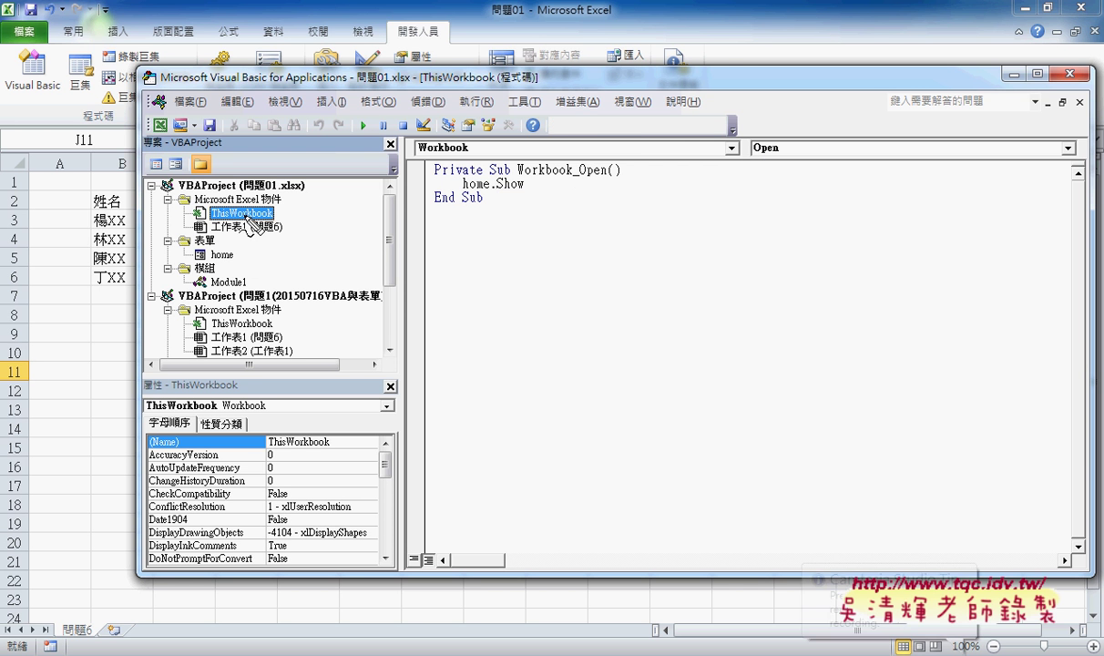
left_click_drag(166, 217, 187, 211)
mouse_move(446, 159)
left_mouse_down()
mouse_move(453, 137)
mouse_move(466, 158)
left_mouse_up()
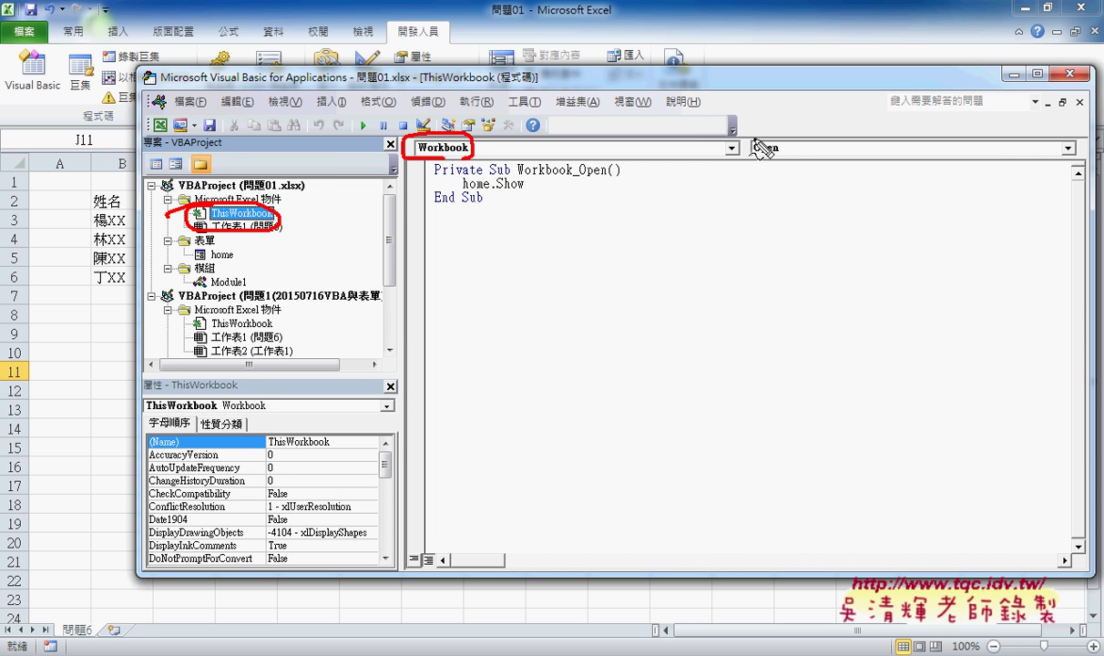
left_click_drag(769, 134, 780, 164)
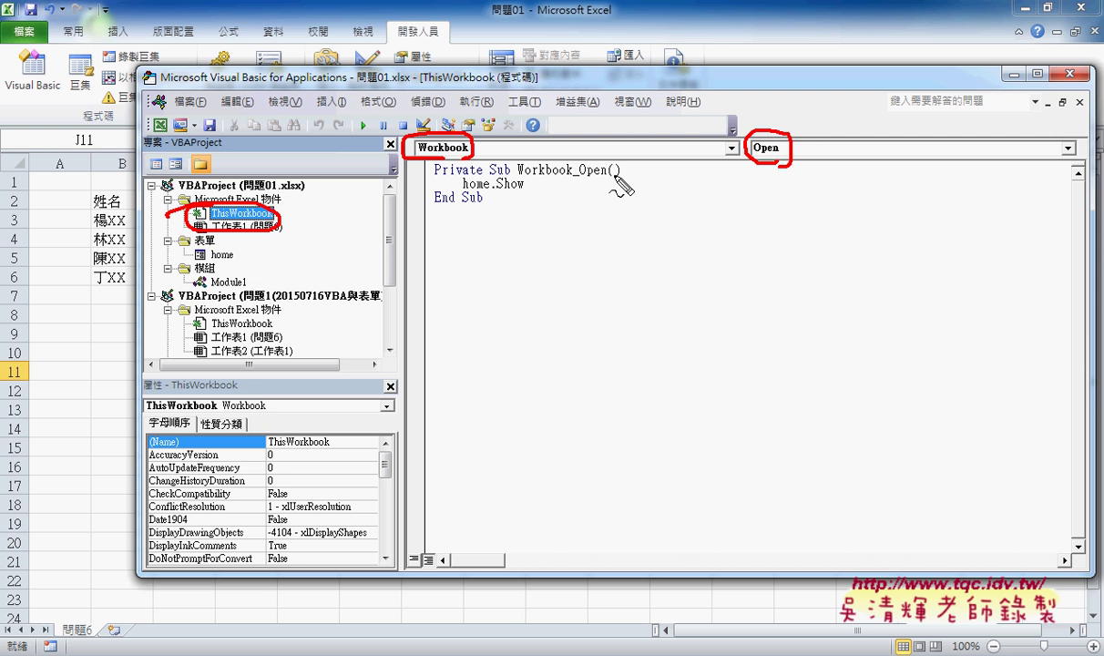
key("Escape")
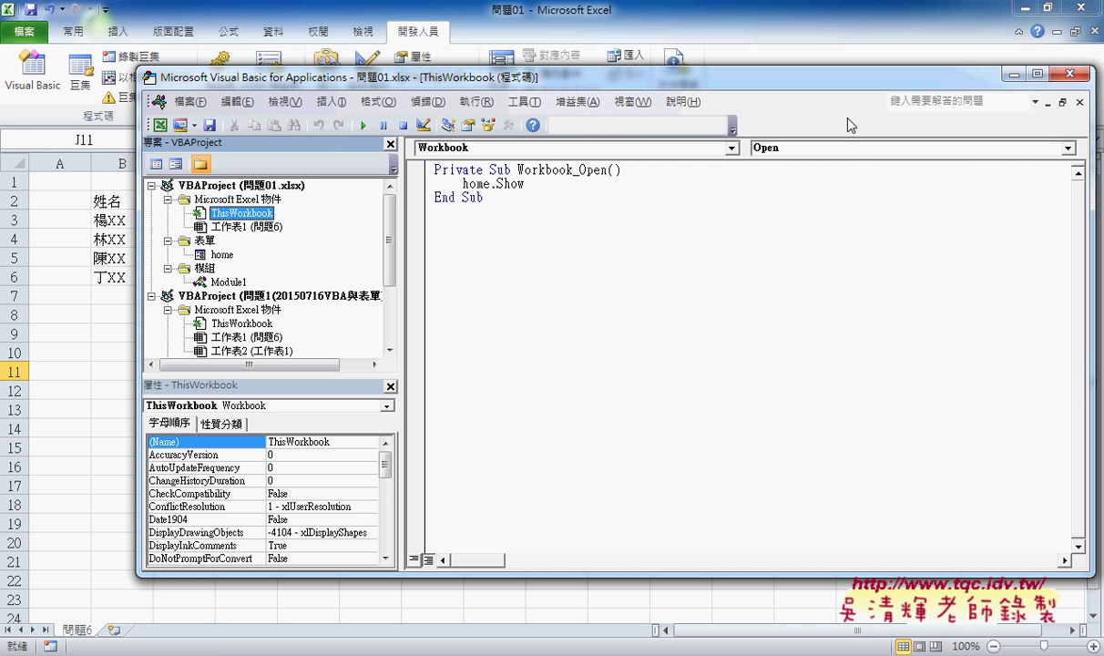
Step: Close the VBA editor, launch the form via 啟動表單, and move it beside the data table
left_click(1067, 74)
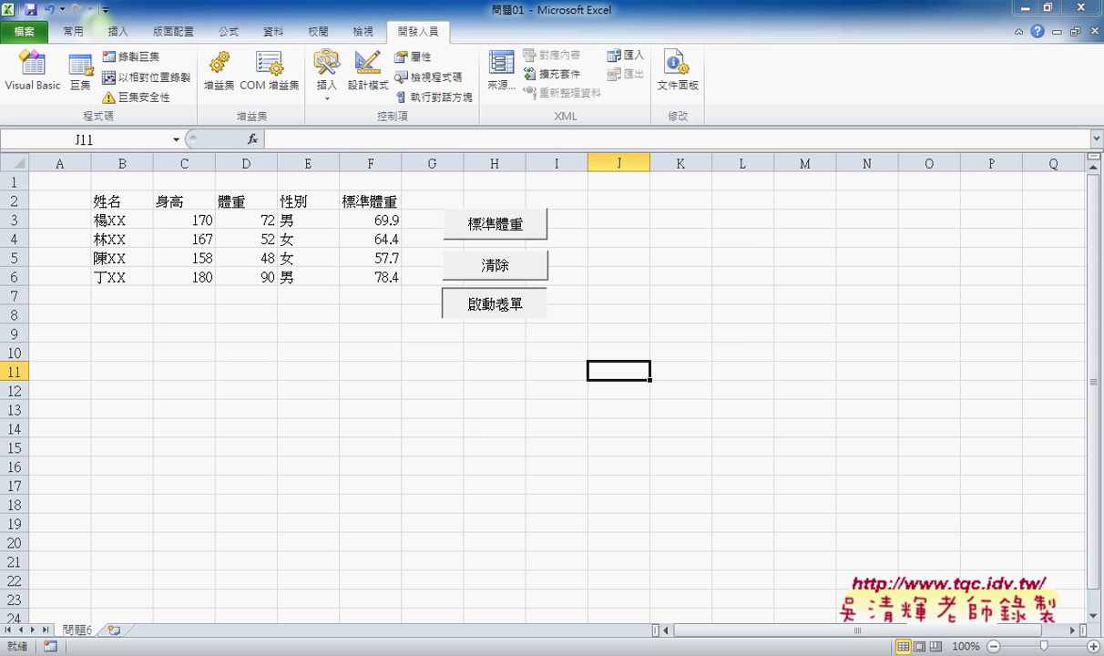
left_click(495, 303)
left_click_drag(541, 229, 663, 166)
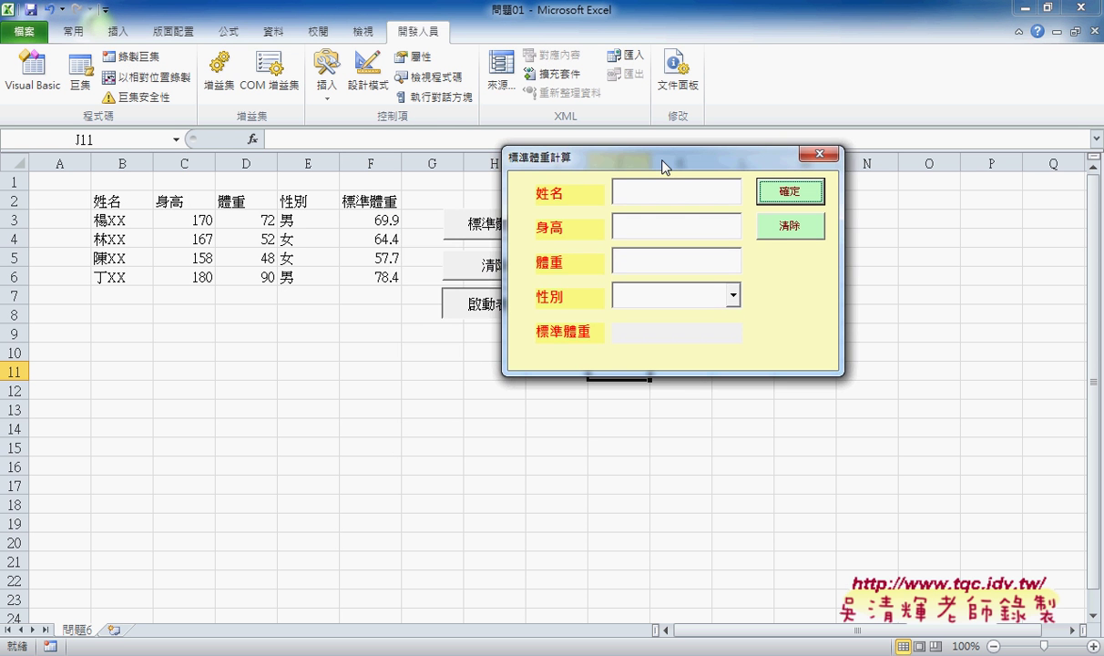
left_click(633, 191)
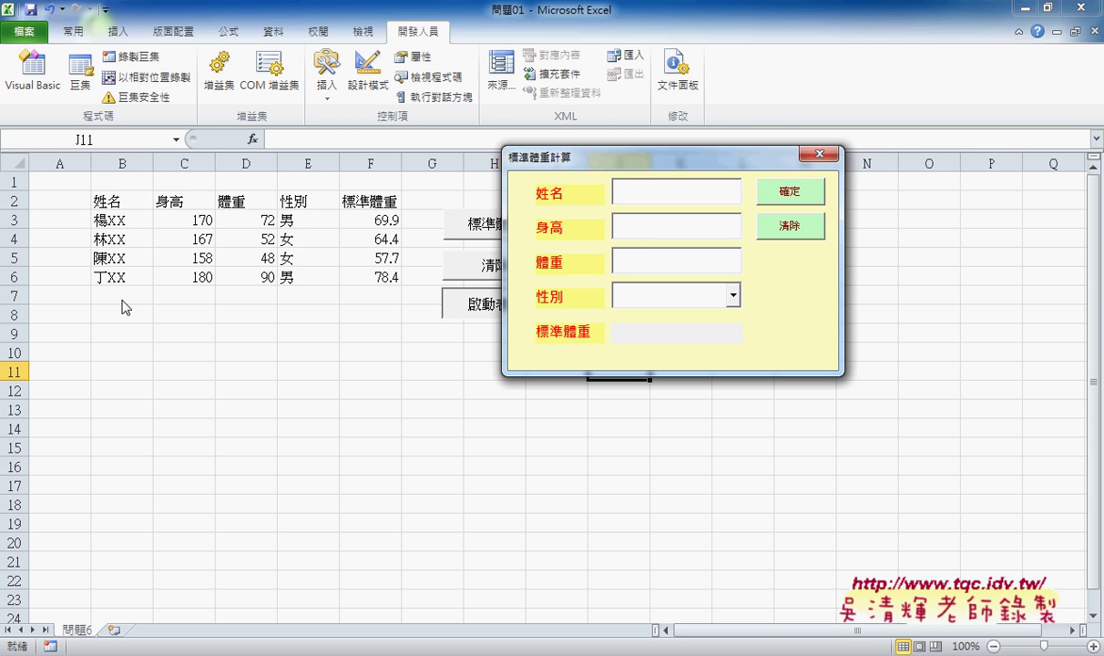
key("Tab")
key("Tab")
left_click_drag(648, 310, 650, 304)
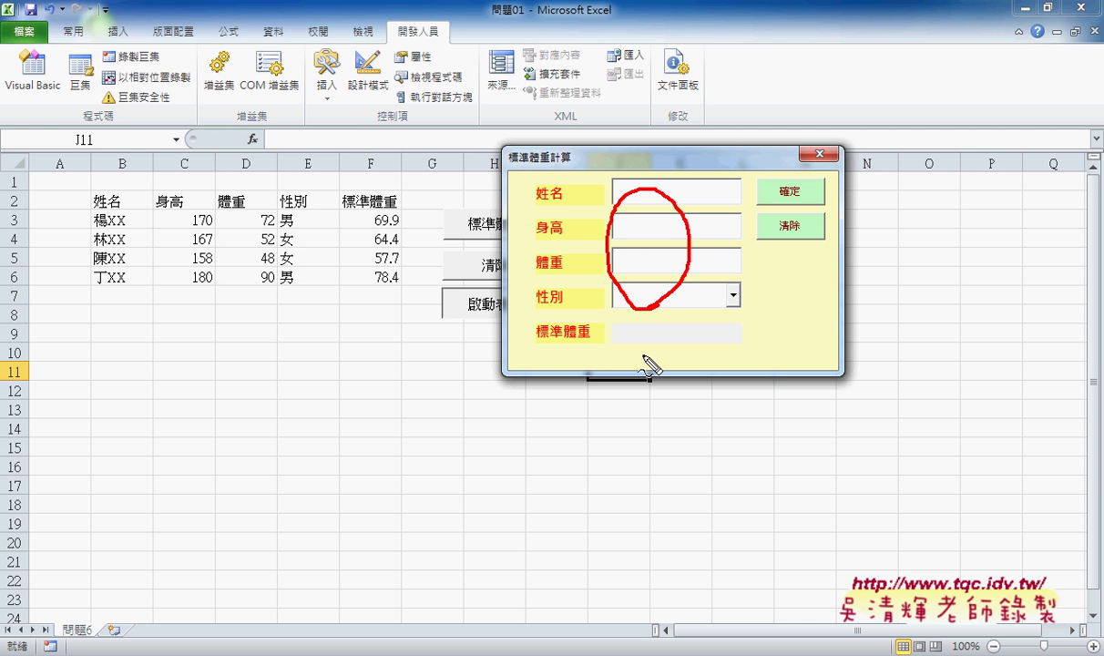
mouse_move(644, 353)
left_mouse_down()
mouse_move(657, 326)
mouse_move(672, 346)
left_mouse_up()
mouse_move(683, 269)
left_mouse_down()
mouse_move(681, 344)
mouse_move(694, 344)
mouse_move(695, 327)
mouse_move(756, 349)
left_mouse_up()
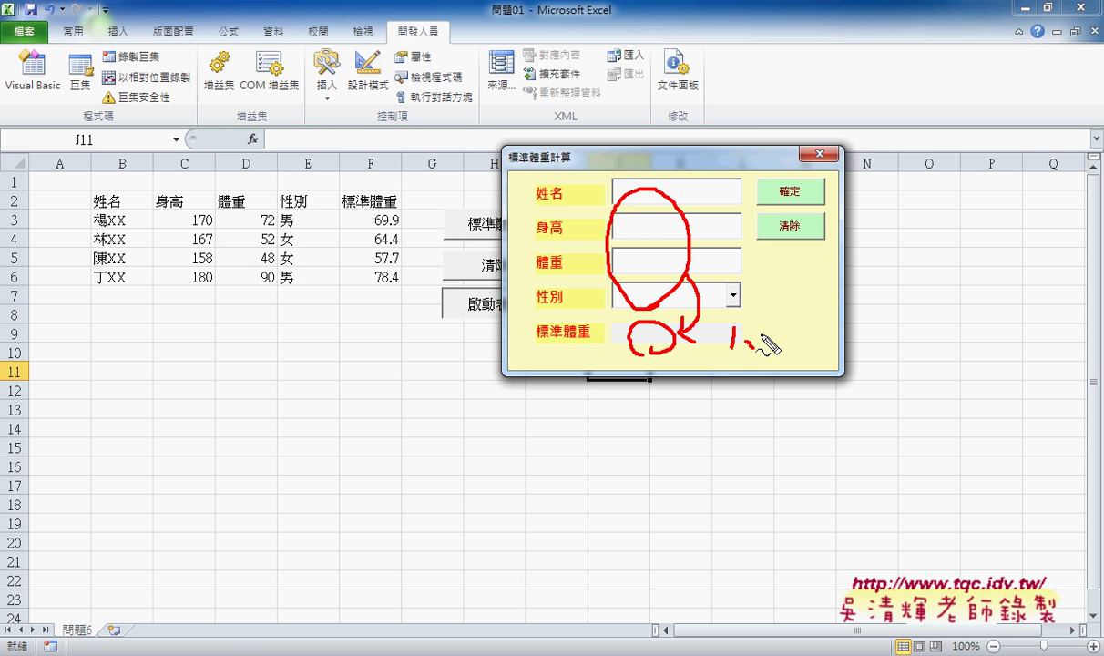
left_click_drag(801, 171, 794, 211)
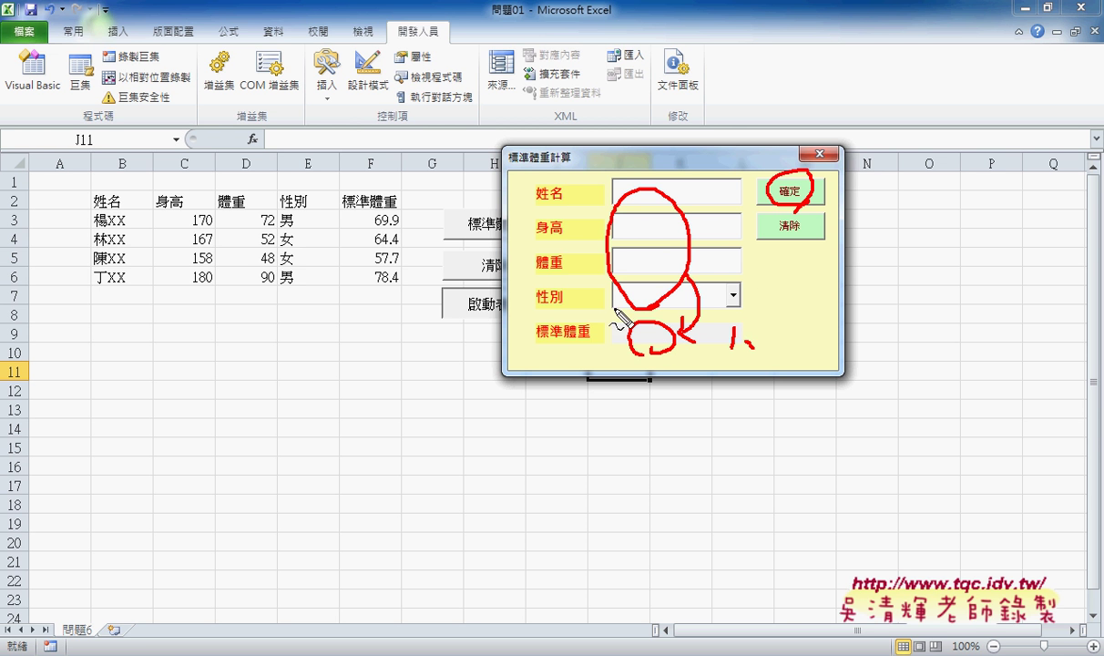
mouse_move(126, 215)
left_mouse_down()
mouse_move(117, 294)
mouse_move(126, 276)
mouse_move(242, 308)
left_mouse_up()
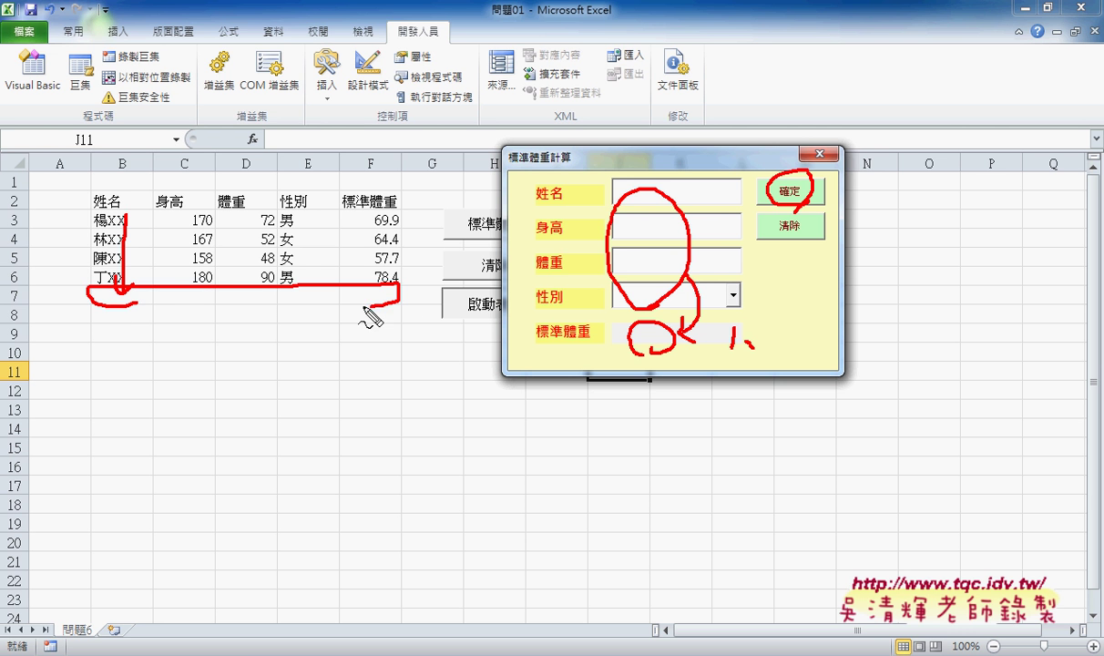
mouse_move(600, 293)
left_mouse_down()
mouse_move(418, 293)
mouse_move(421, 306)
left_mouse_up()
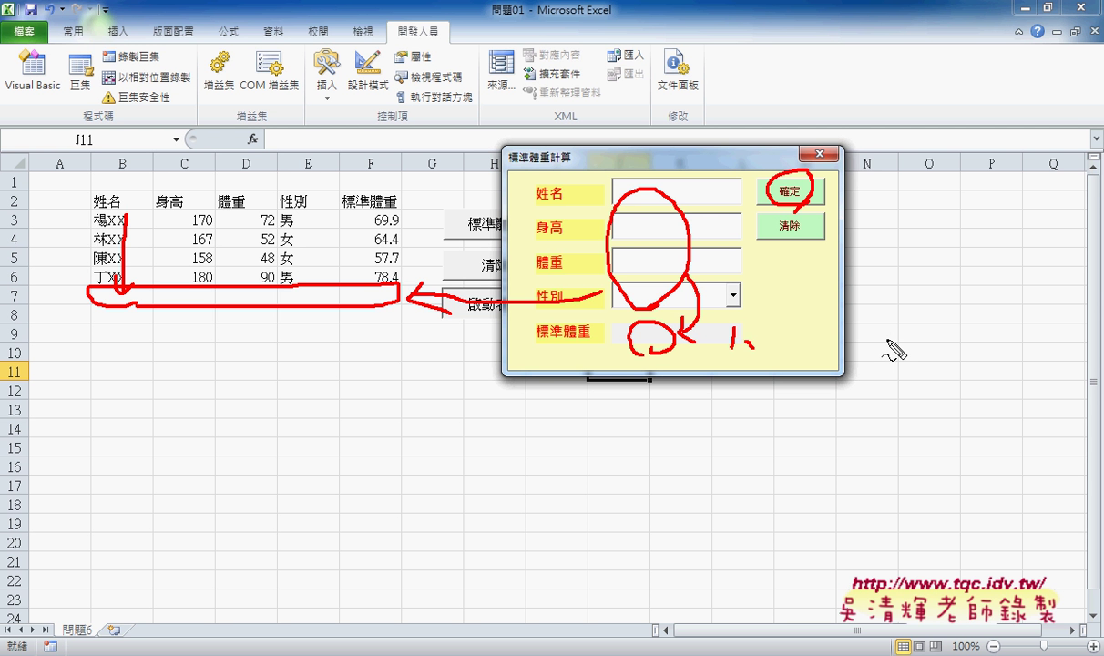
key("Escape")
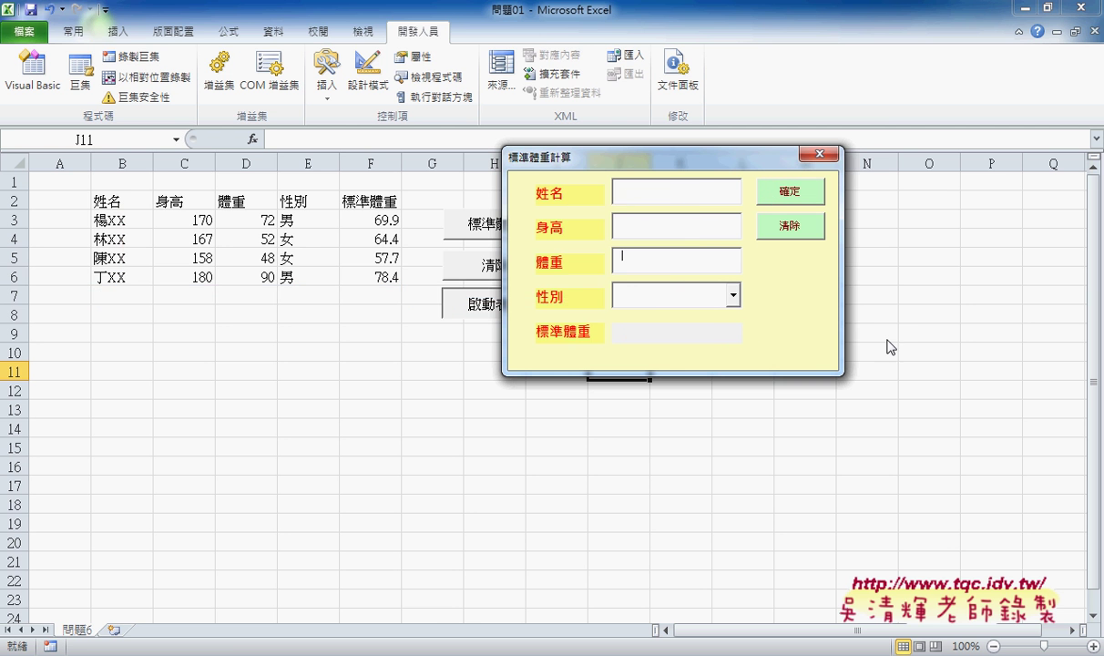
Step: Close the form, open Visual Basic, and open the home form's 確定 button B1_Click code
left_click(810, 157)
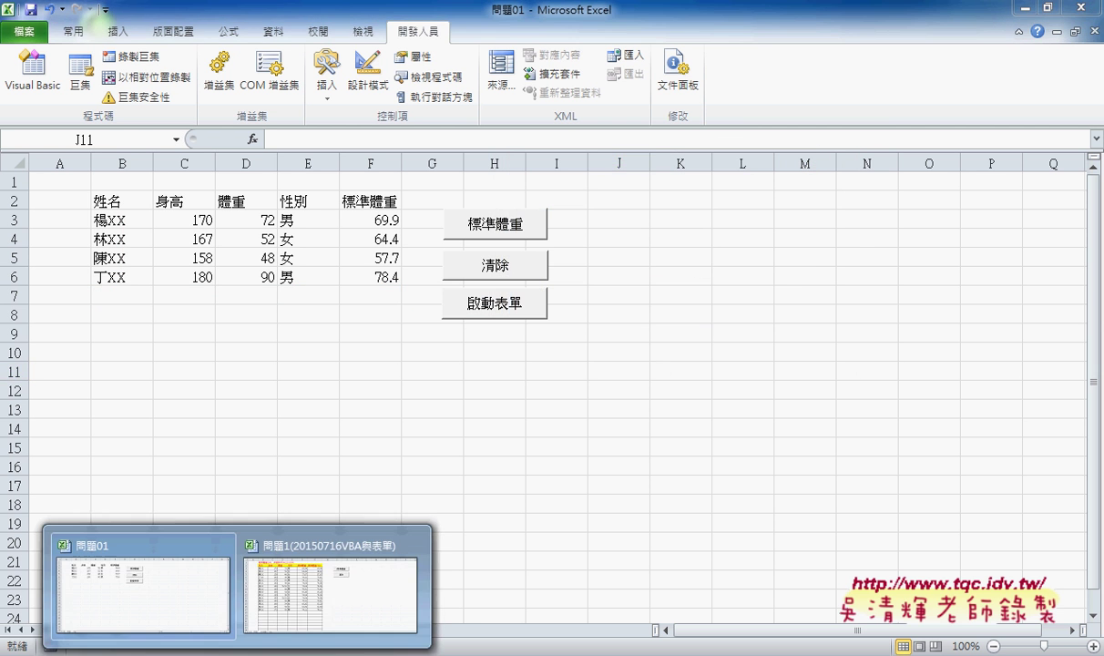
mouse_move(218, 651)
left_click(33, 73)
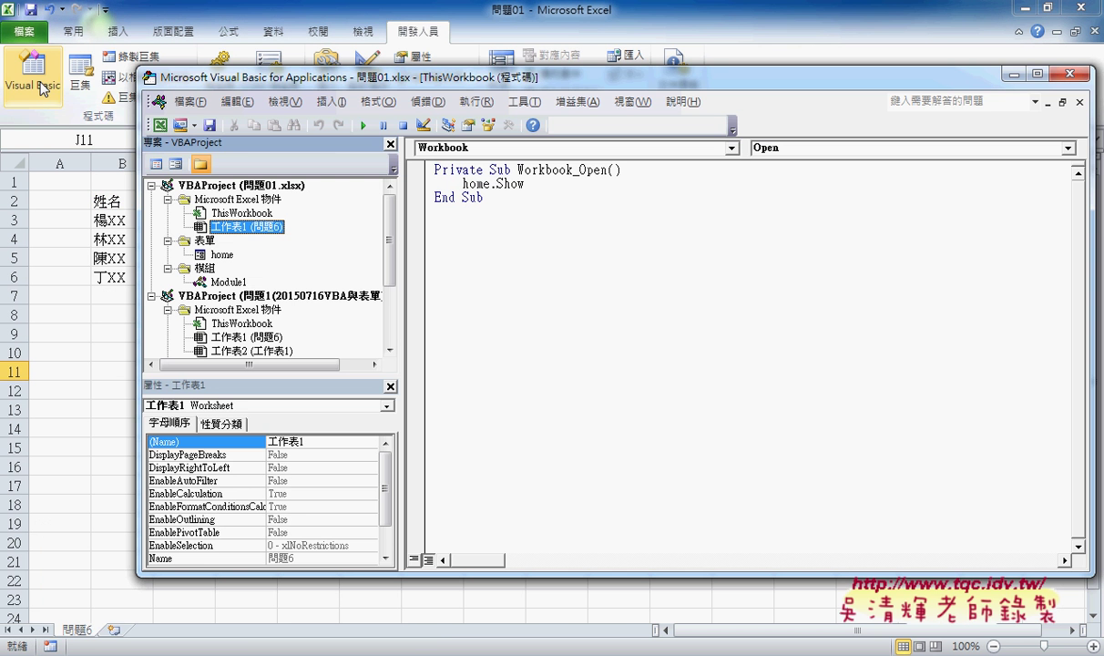
double_click(219, 255)
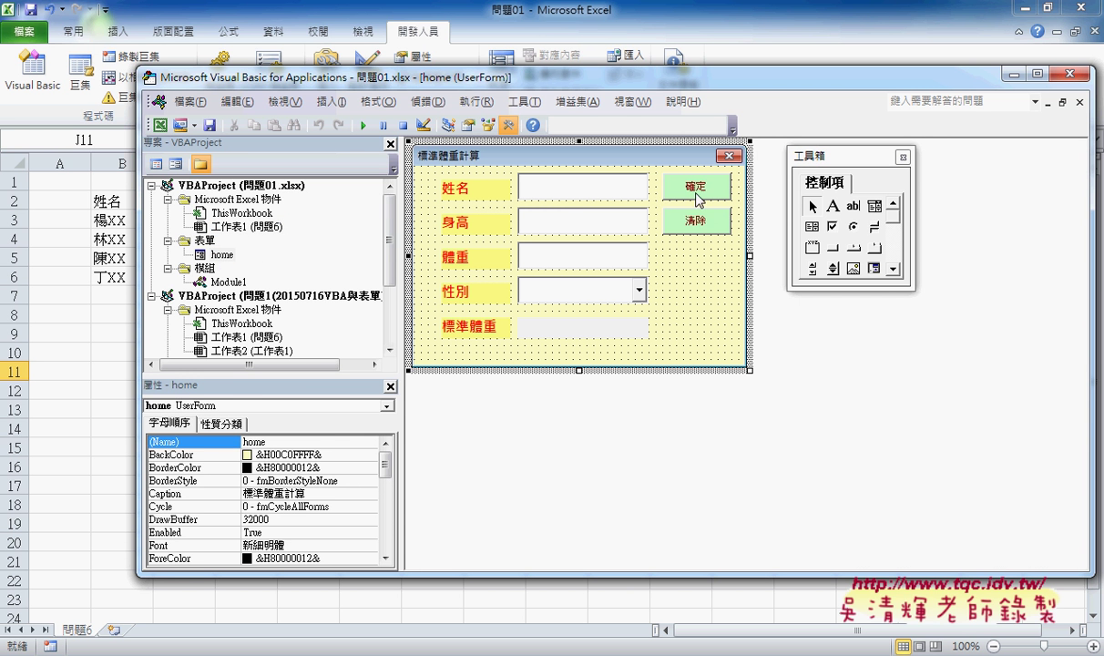
left_click(710, 192)
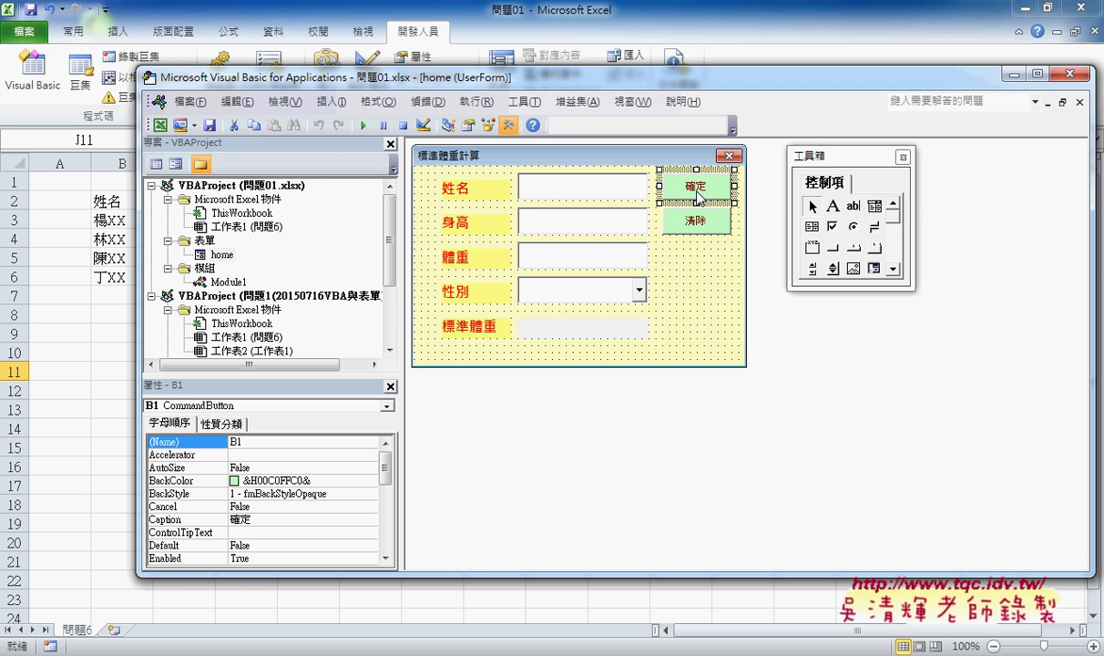
double_click(697, 198)
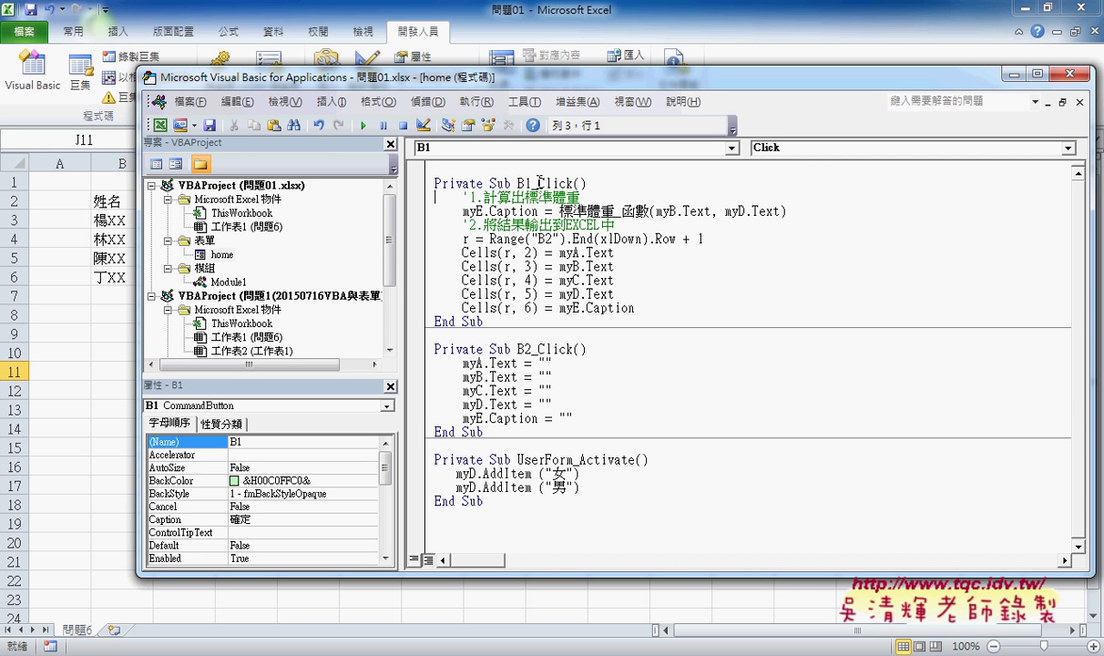
Step: Delete the r = Range through Cells(r, 6) lines and the myE.Caption line from B1_Click
mouse_move(538, 183)
left_mouse_down()
mouse_move(574, 183)
mouse_move(530, 183)
left_mouse_up()
left_click_drag(635, 308, 420, 244)
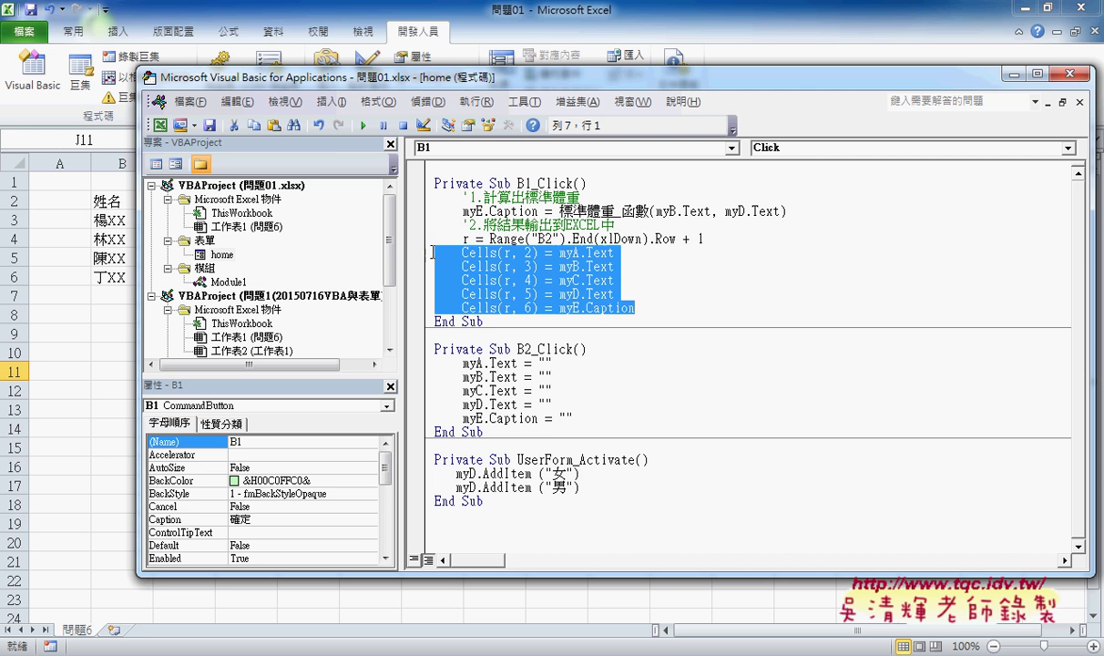
key("Delete")
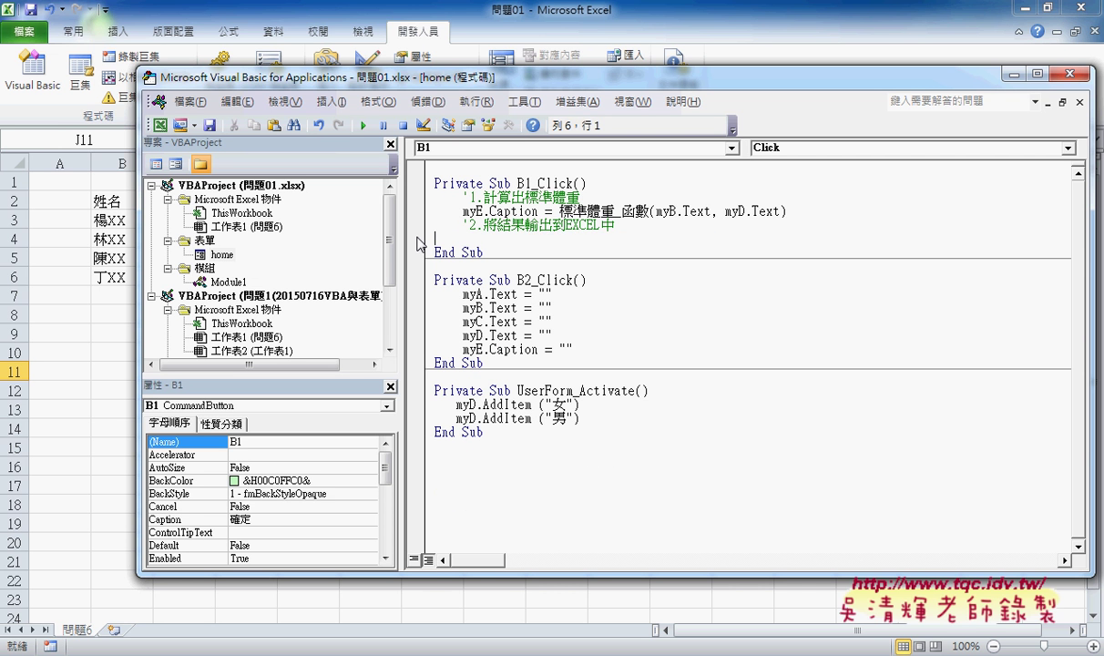
left_click(770, 208, "shift")
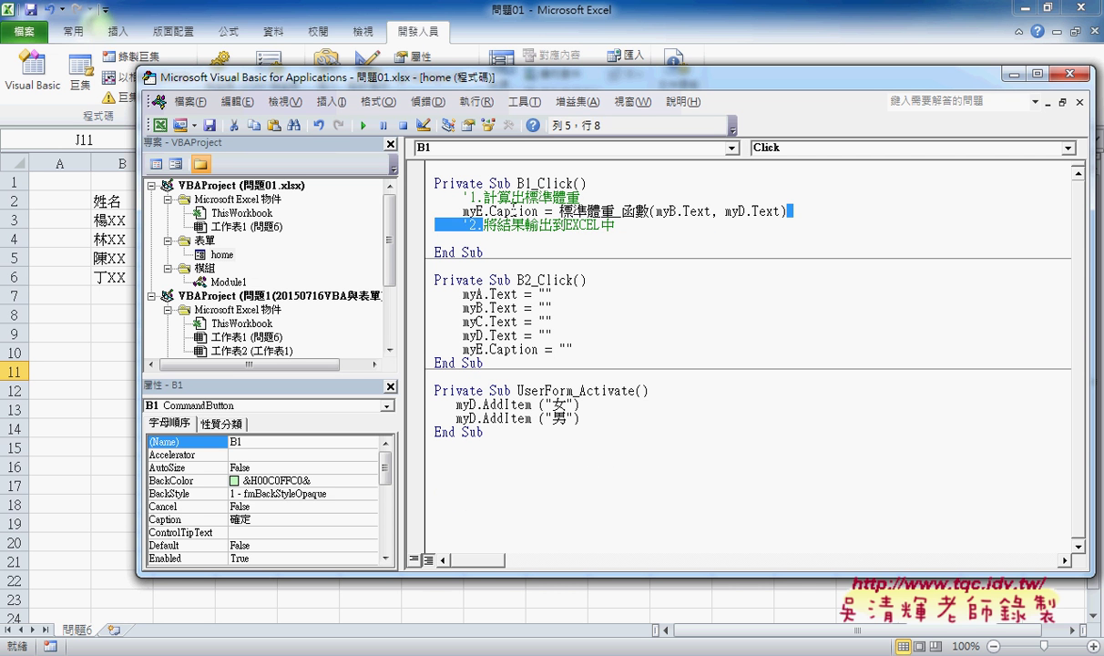
left_click(792, 202)
left_click_drag(792, 202, 374, 212)
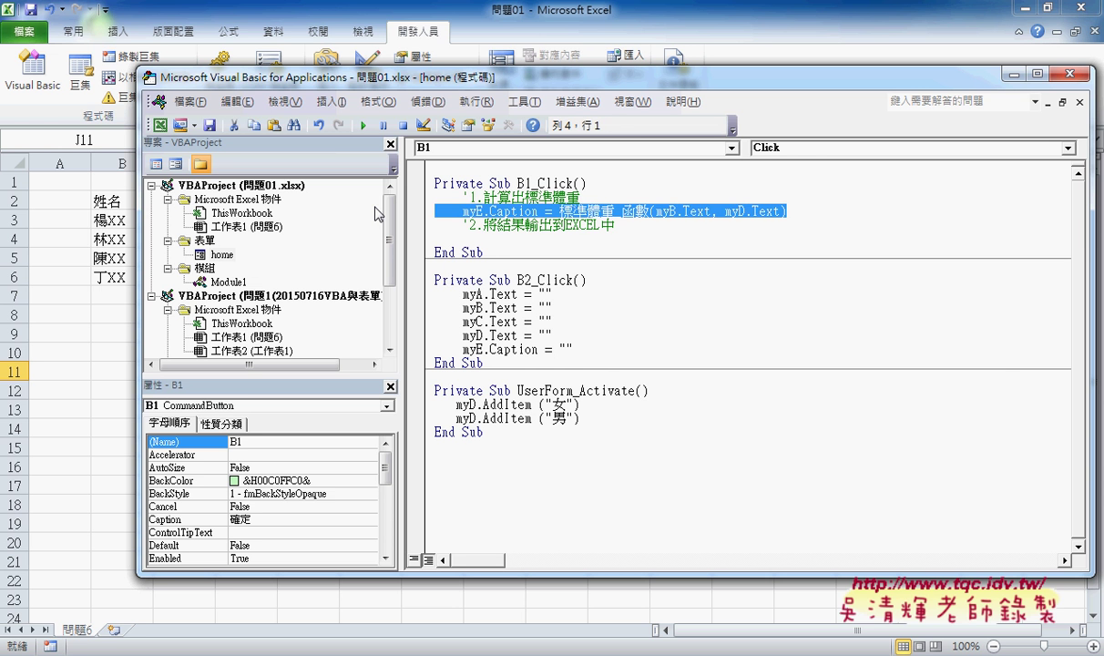
key("Delete")
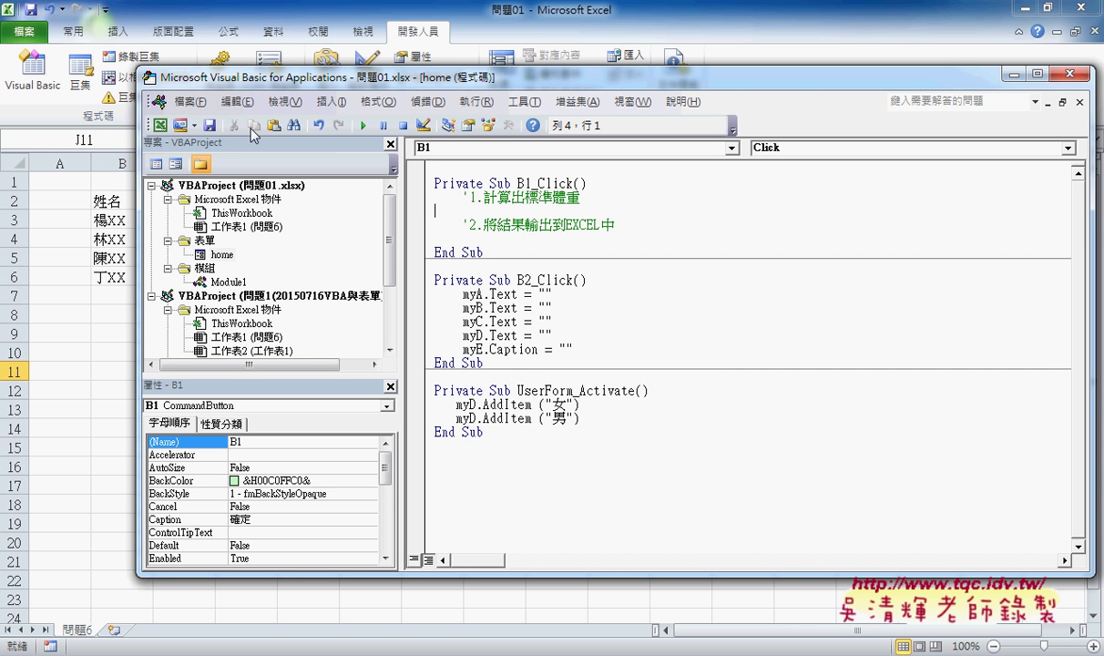
Step: Highlight the Sub, B1_Click and End Sub parts of the 確定 button's procedure
left_click(517, 183)
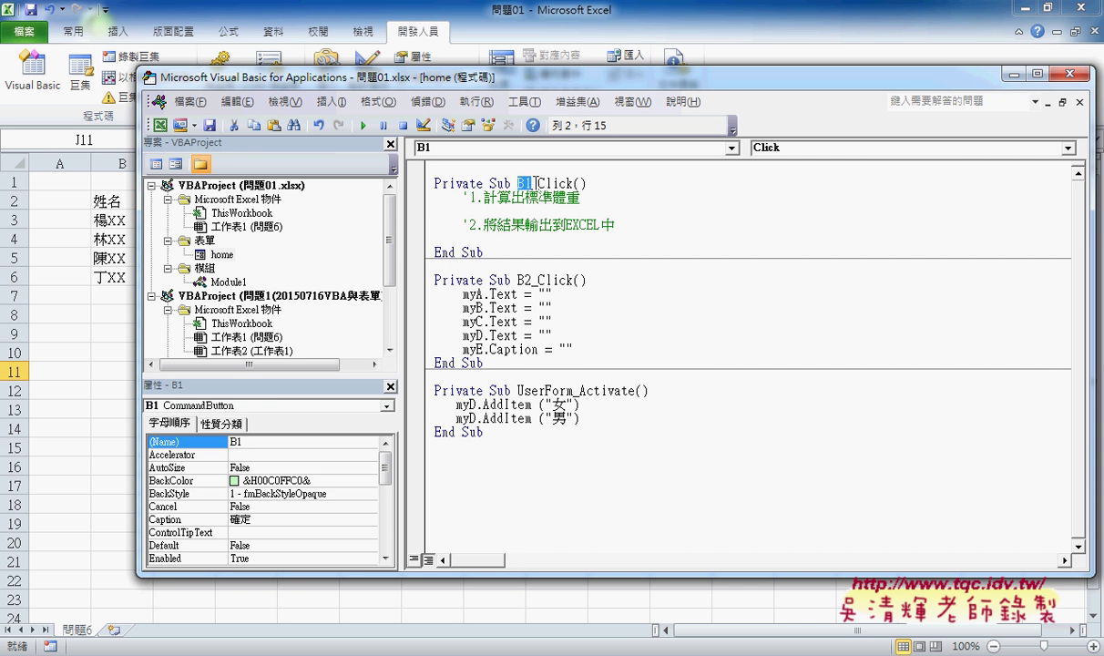
left_click_drag(538, 183, 572, 183)
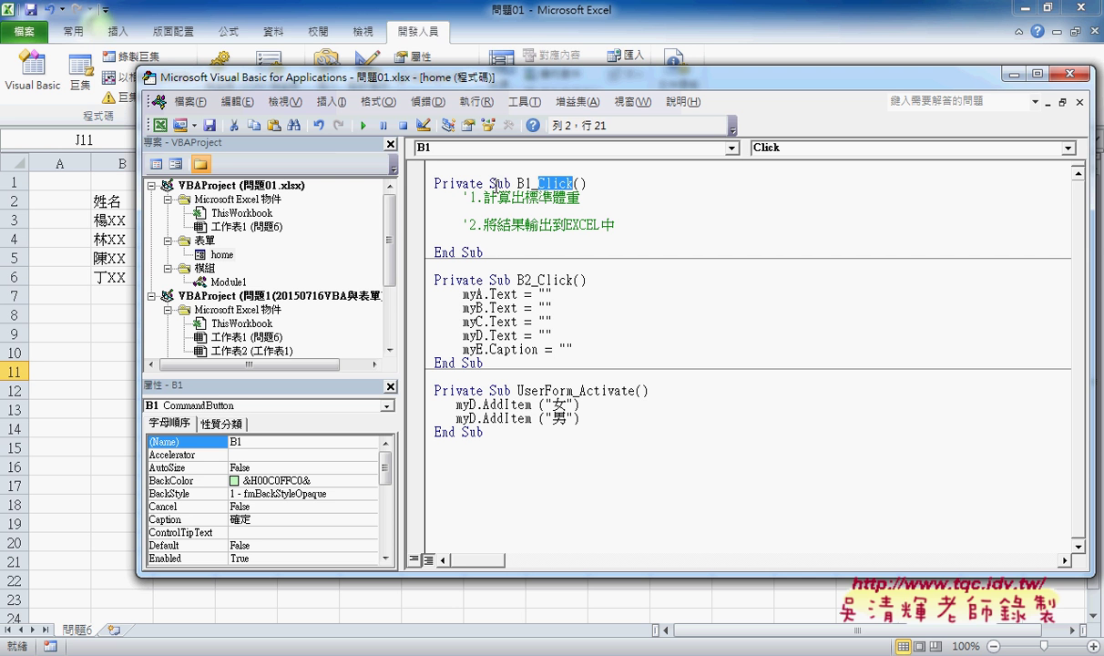
left_click_drag(490, 183, 511, 179)
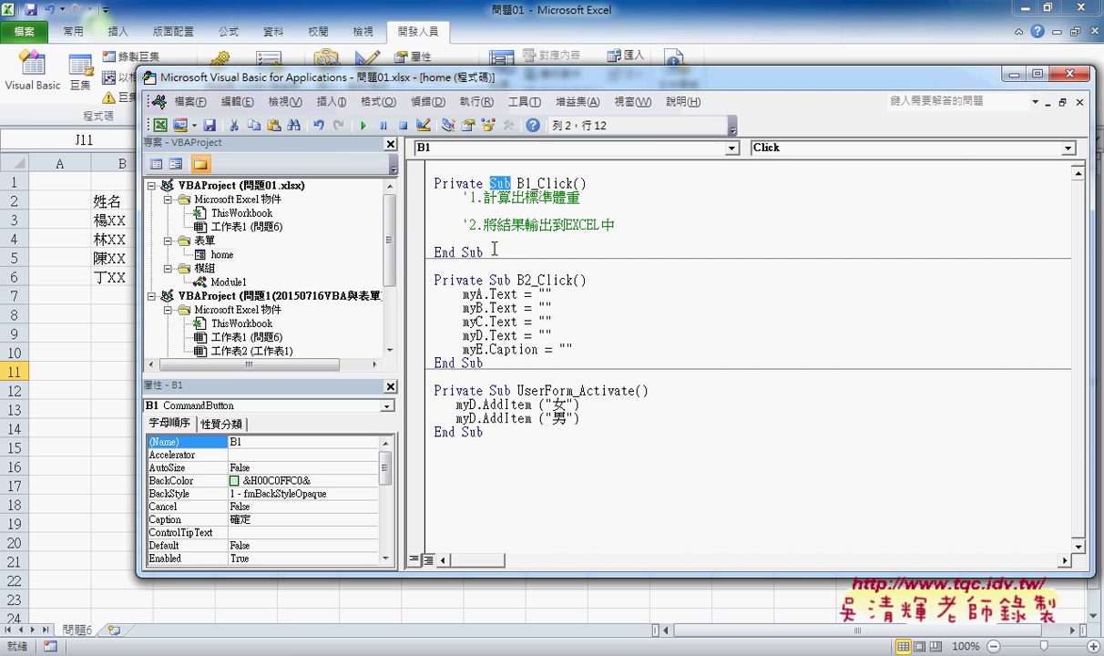
left_click_drag(483, 251, 433, 248)
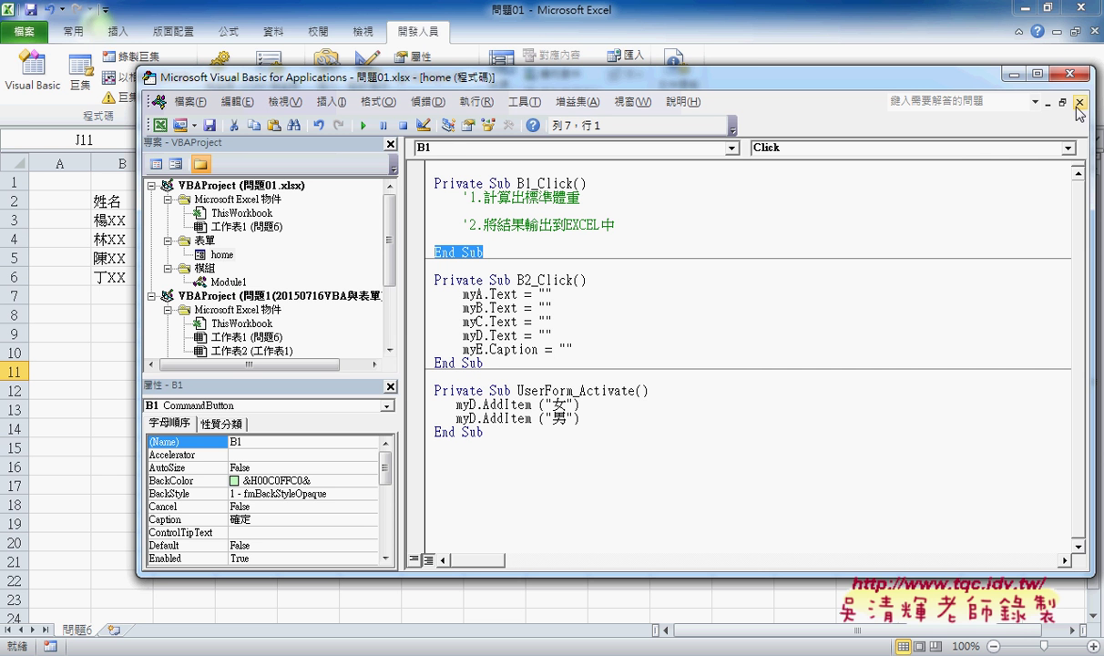
Step: Check the home form design, review B1_Click's two comment lines, then open Module1's code
key("shift+F7")
double_click(689, 195)
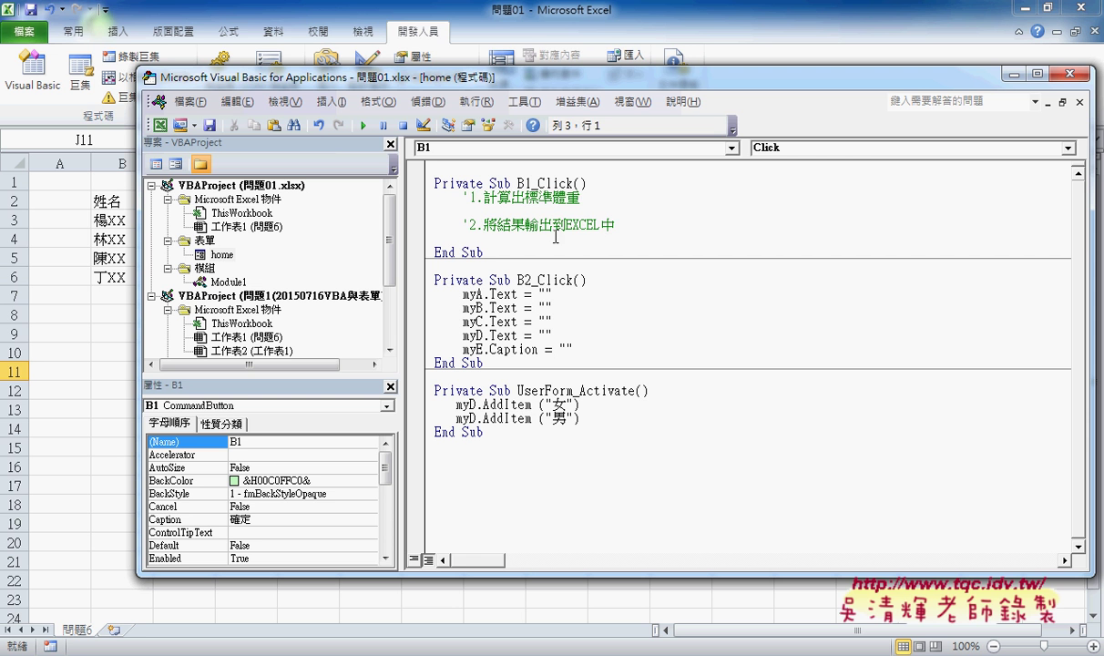
left_click_drag(424, 225, 421, 199)
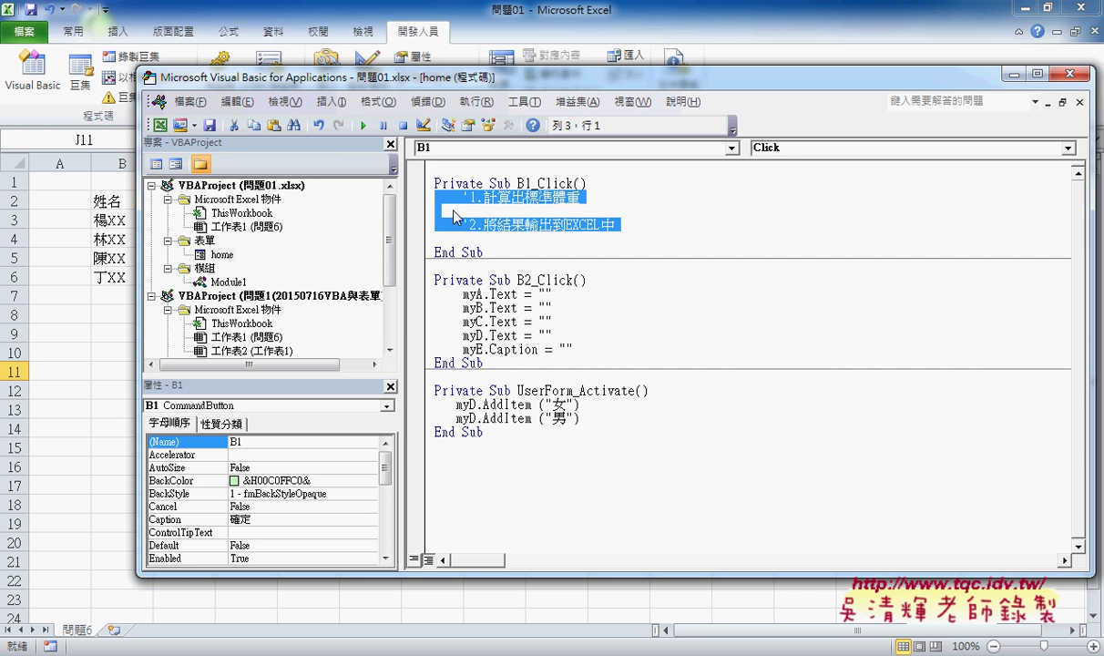
left_click(463, 197)
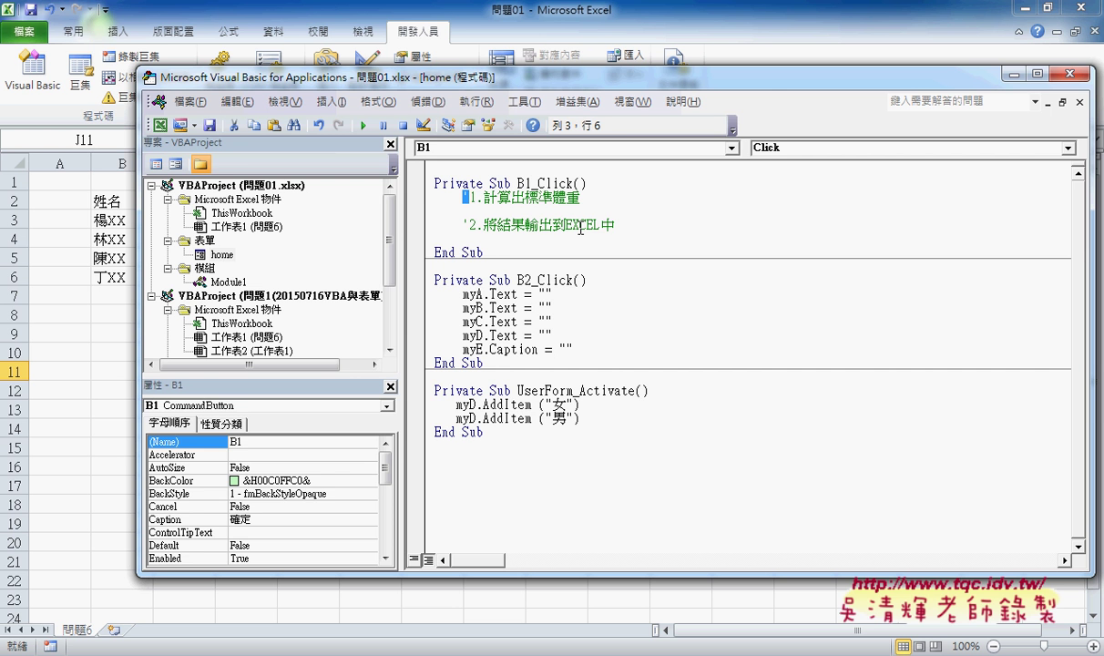
double_click(229, 283)
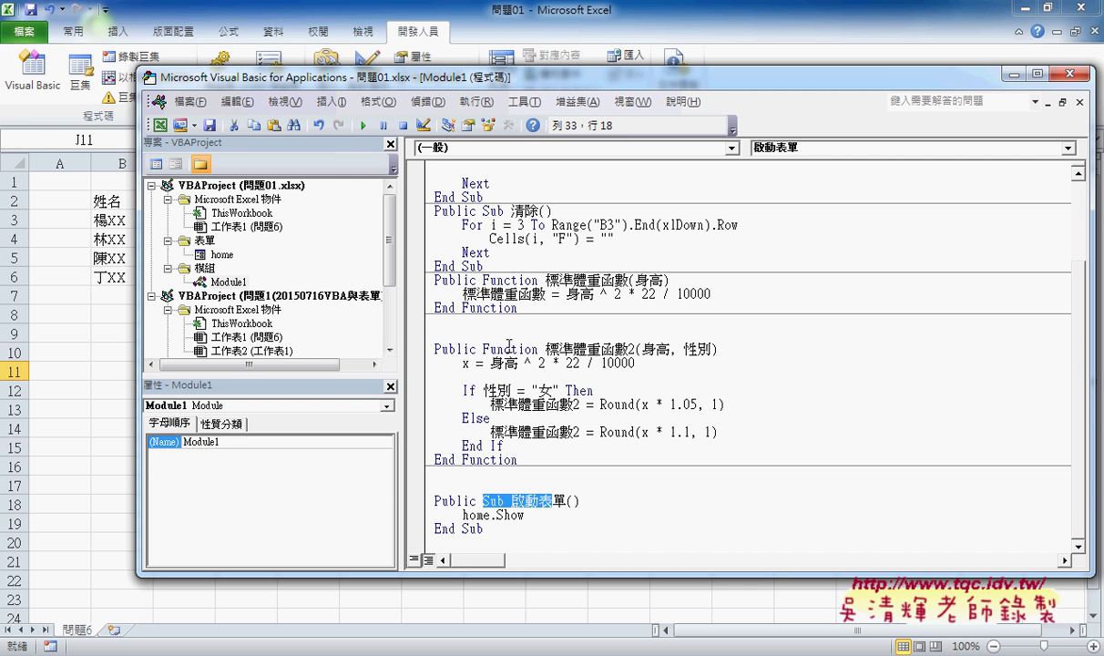
double_click(486, 349)
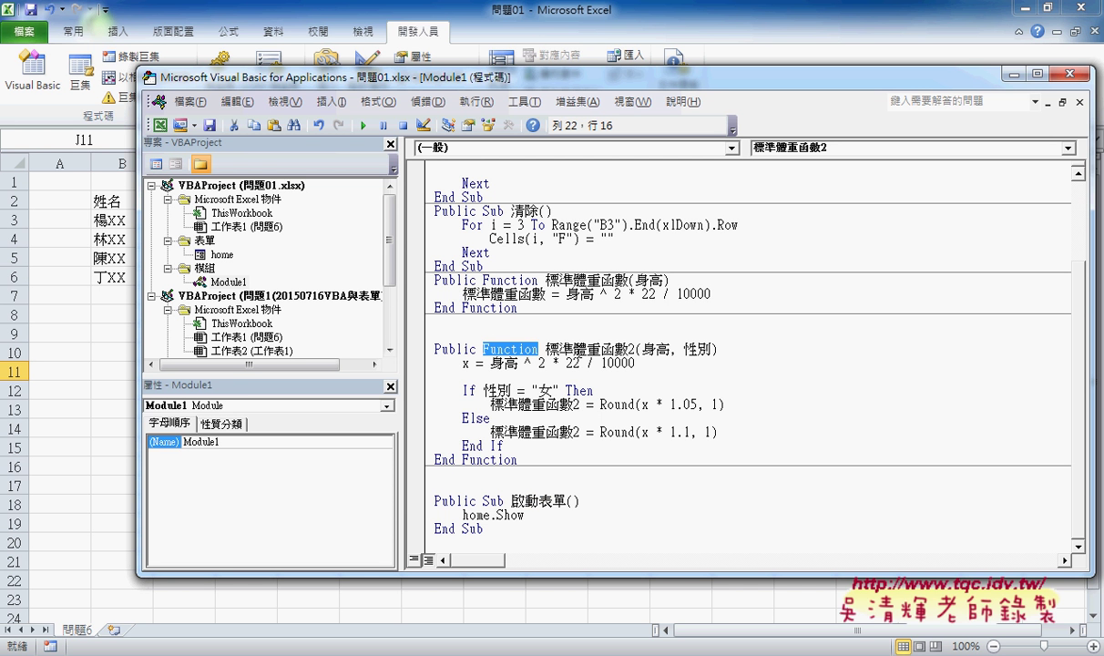
left_click_drag(545, 348, 630, 351)
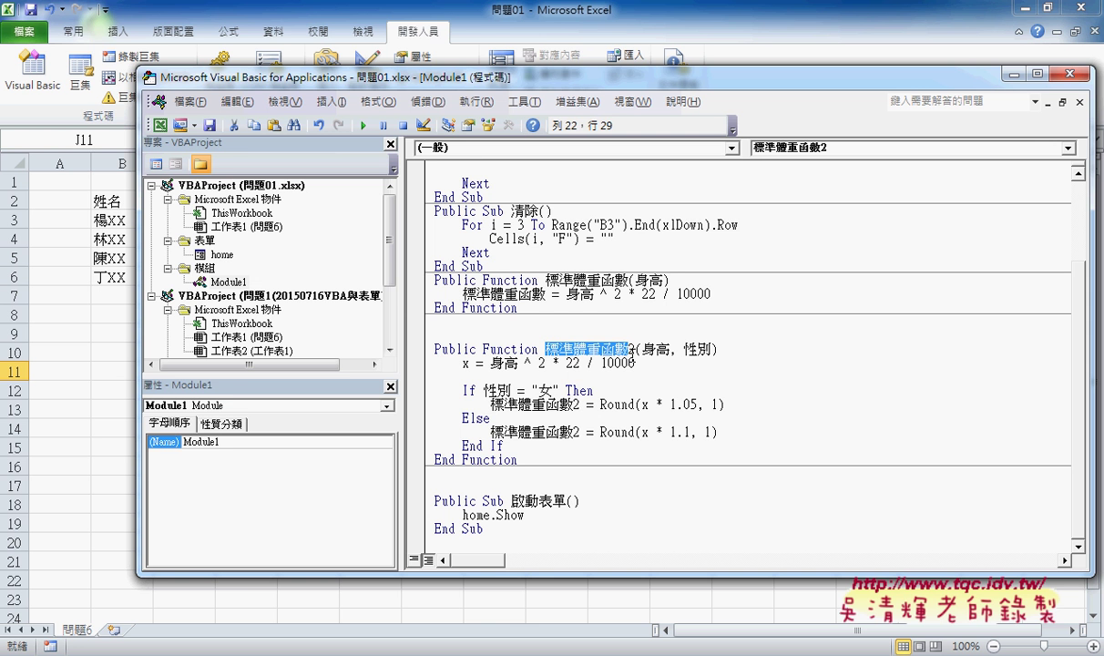
Step: Open the home form's B1_Click code and move to the second comment line
double_click(220, 255)
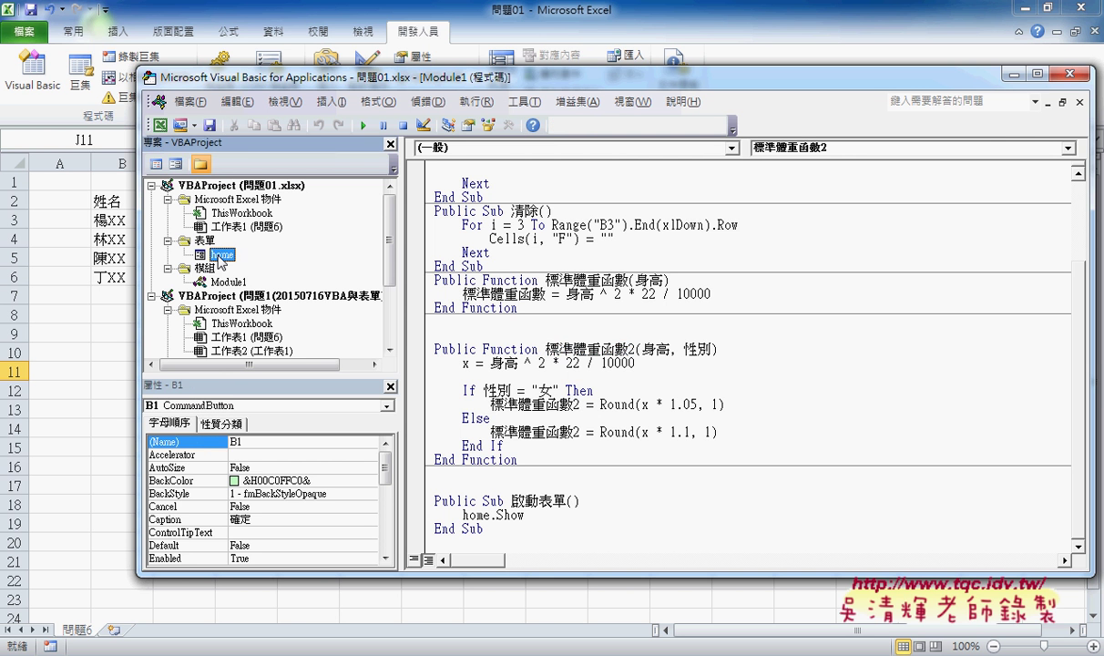
double_click(681, 183)
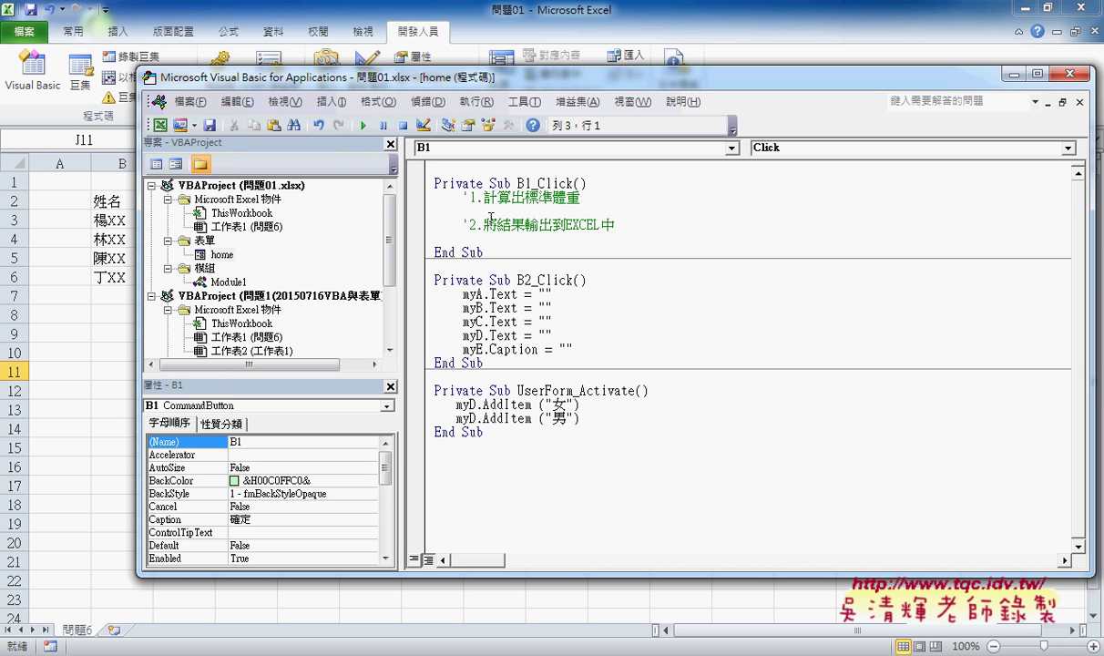
key("Down")
key("Right")
key("Right")
key("Right")
Step: Shift the editor to view the worksheet, move the Toolbox aside, and reopen 確定's code
left_click_drag(531, 85, 677, 79)
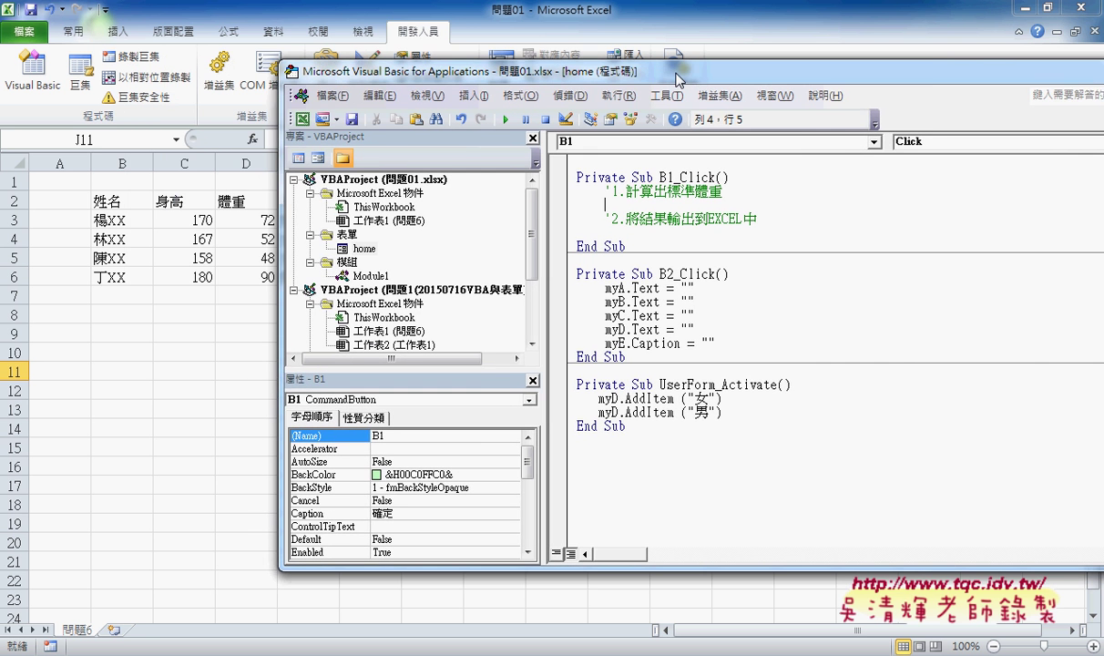
double_click(364, 248)
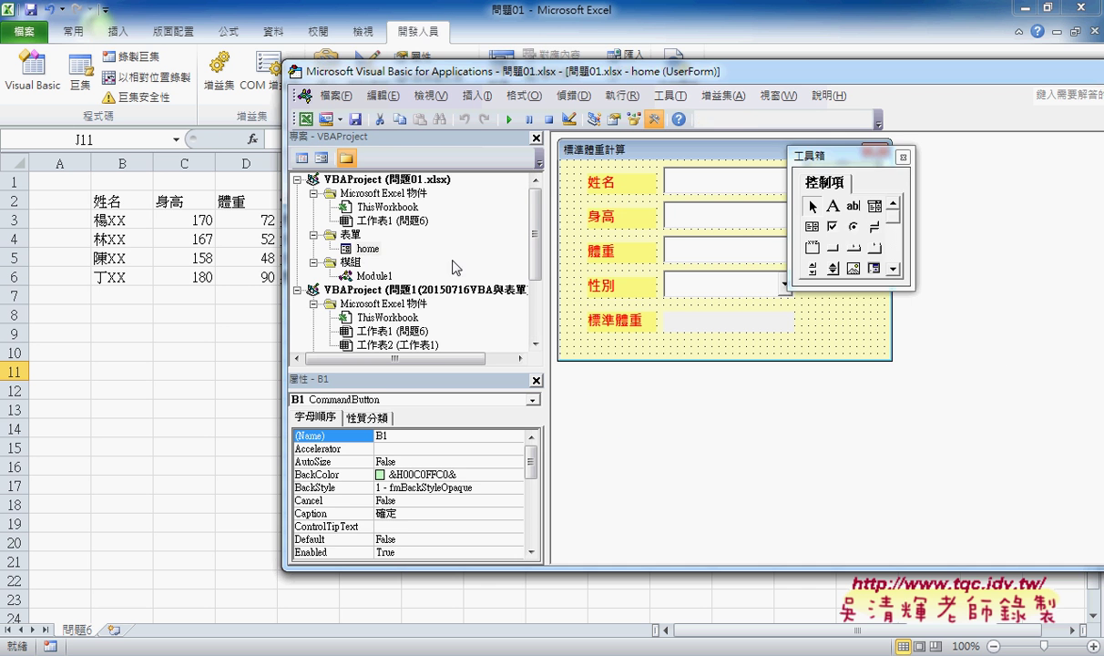
left_click_drag(801, 155, 973, 153)
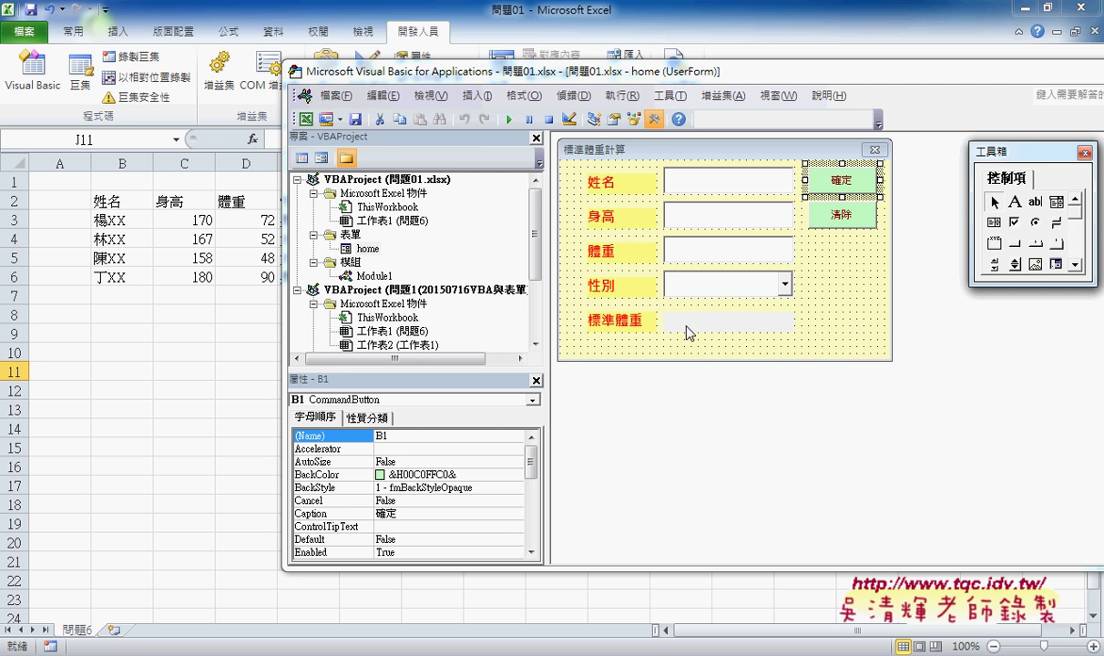
double_click(812, 182)
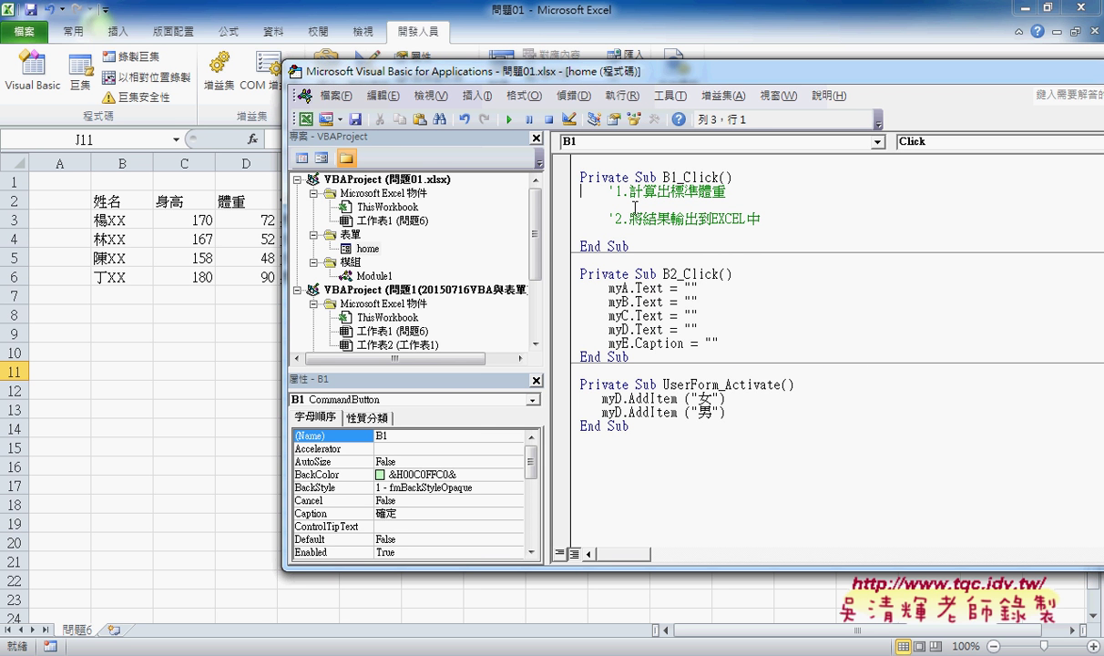
Step: Add an unfinished 'mye.Caption =' line under the first comment, then open Module1
key("Down")
key("Tab")
type("r1")
key("BackSpace")
key("BackSpace")
type("m")
type("ye")
type(".")
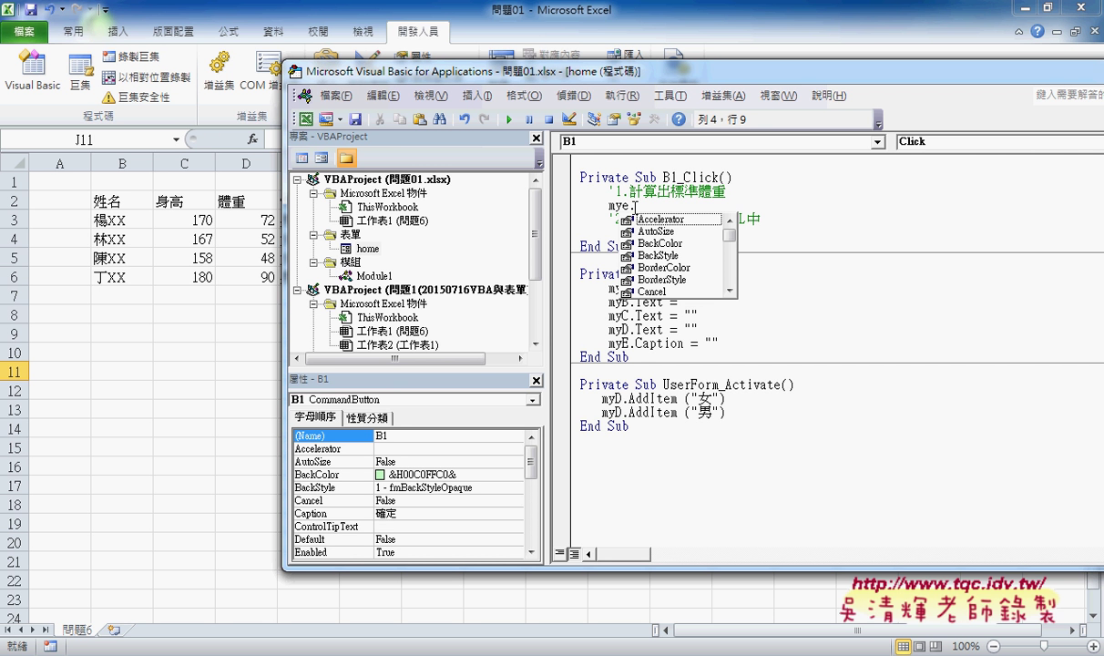
type("c")
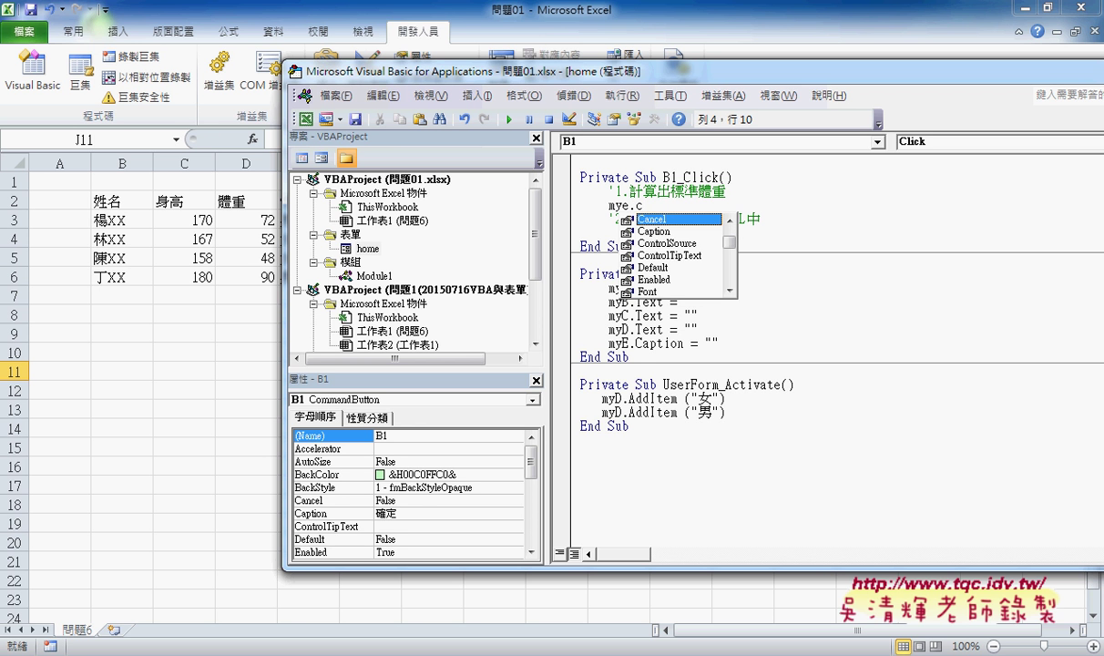
key("Down")
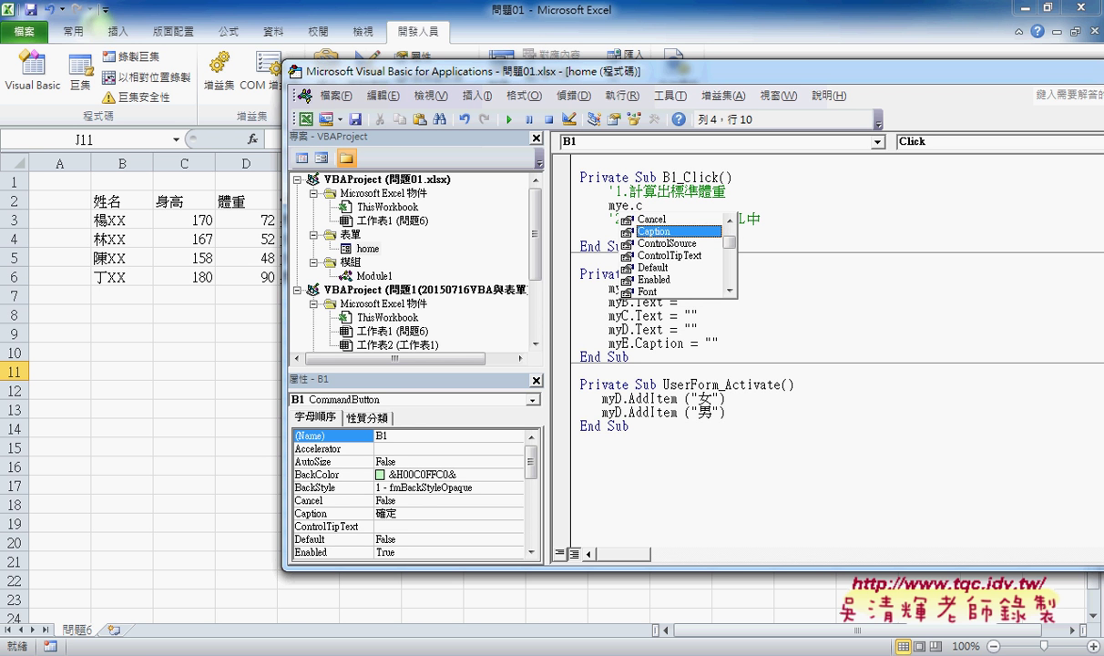
type("=")
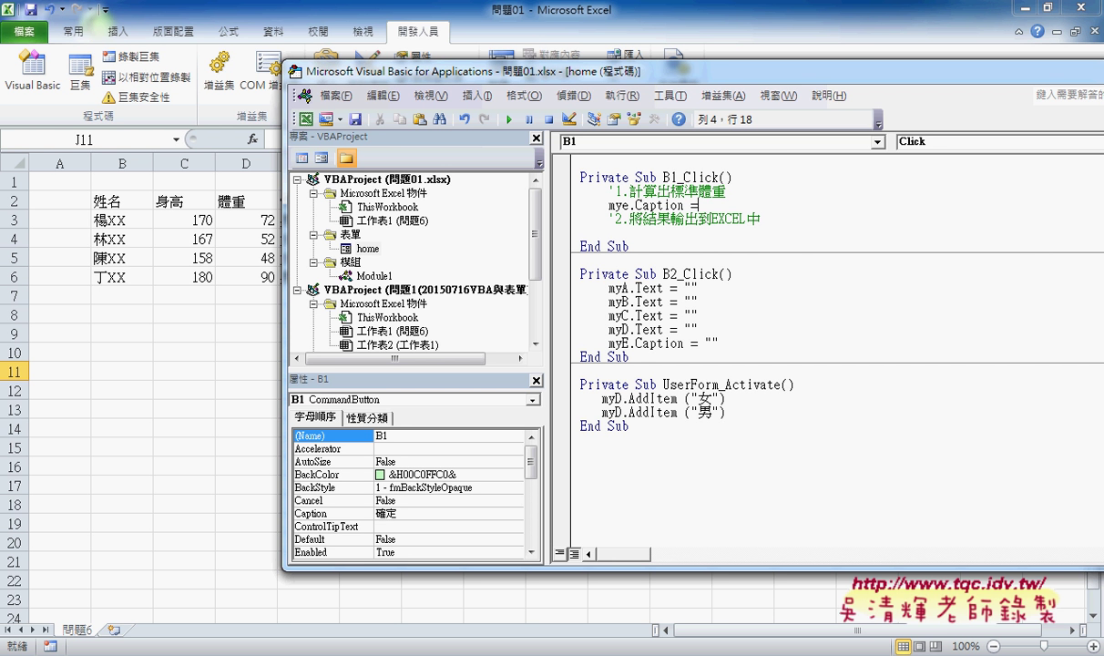
double_click(373, 275)
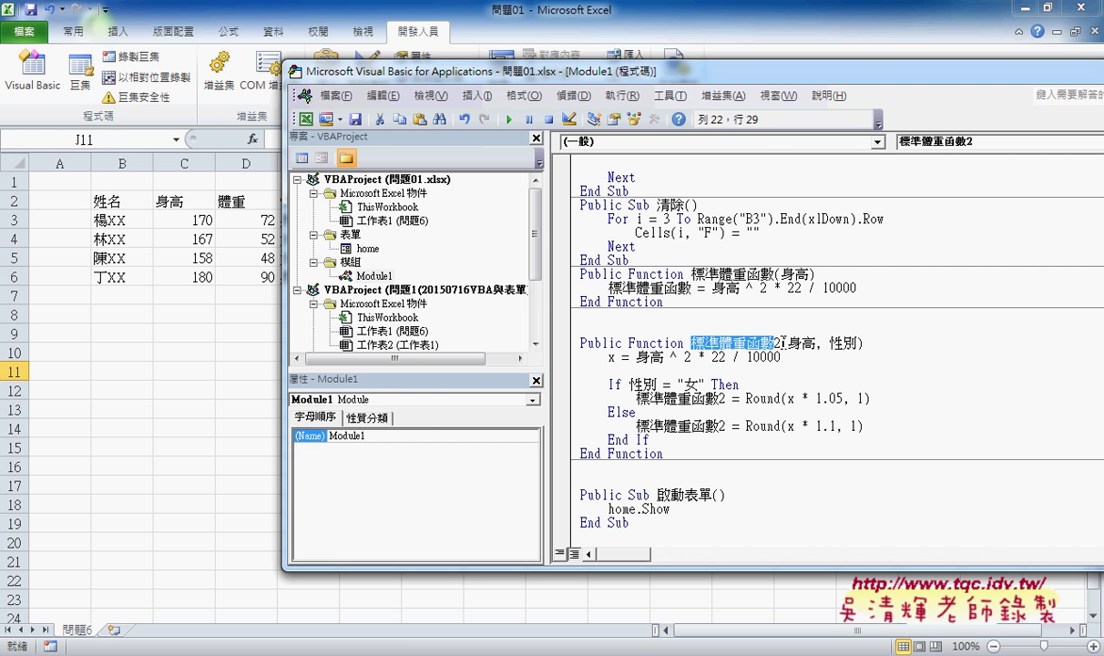
Step: Select the 標準體重函數2 name in Module1, then reopen the home form's 確定 button B1_Click code
left_click_drag(781, 342, 691, 342)
double_click(365, 247)
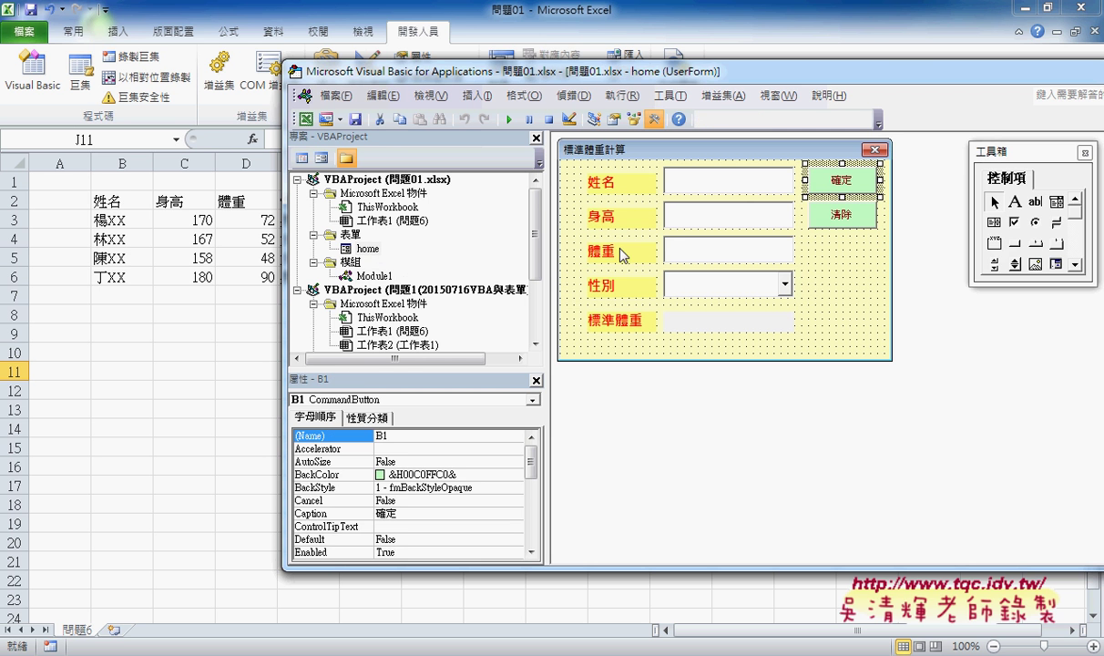
double_click(816, 189)
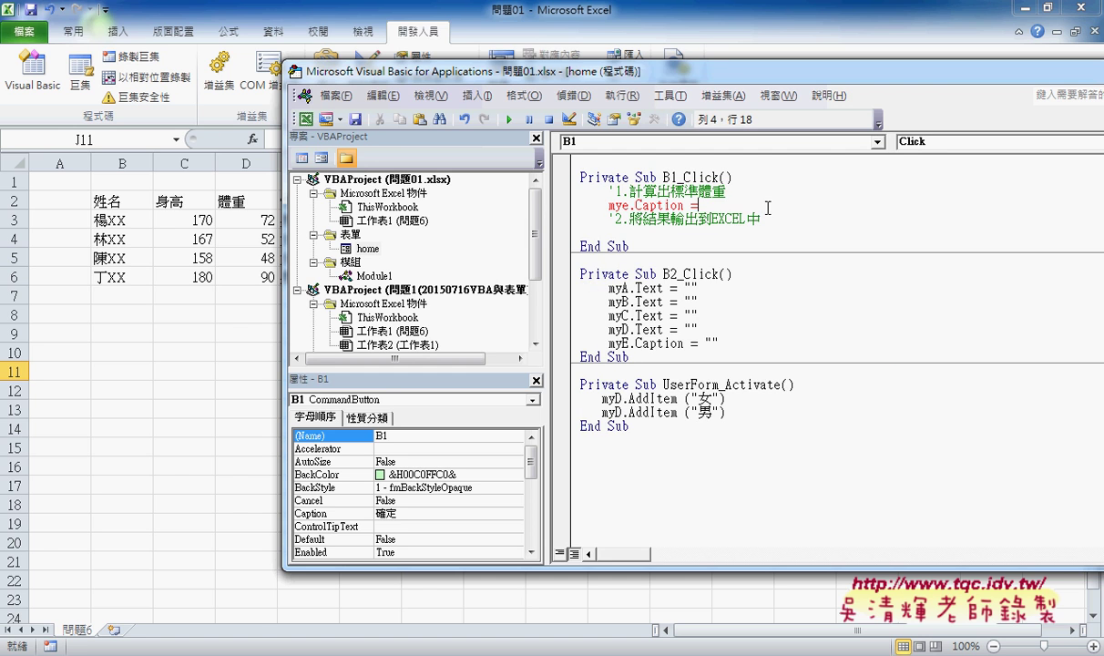